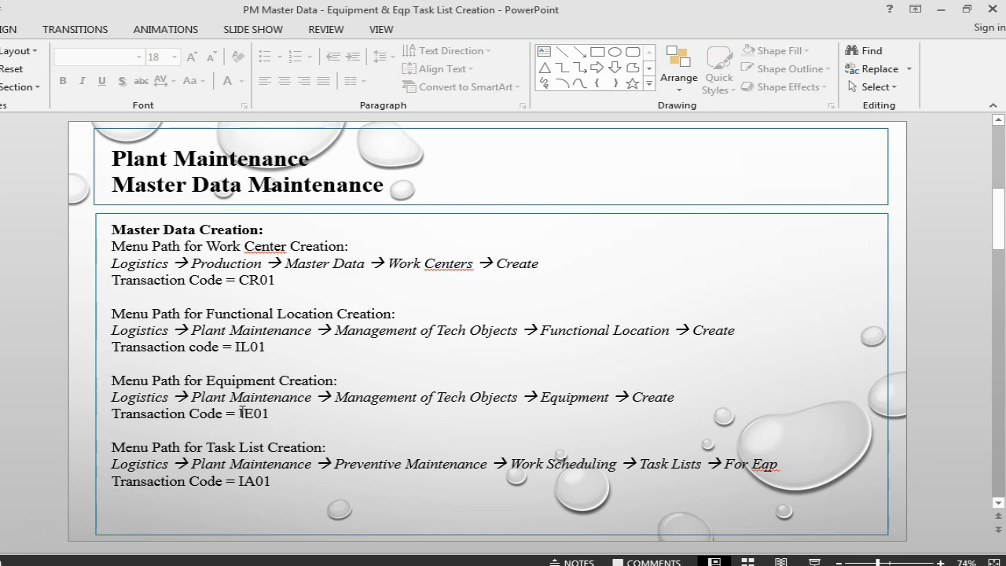
# Look up the Create Equipment slide, switch to SAP and start transaction IE01.
pyautogui.scroll(-1, 488, 330)
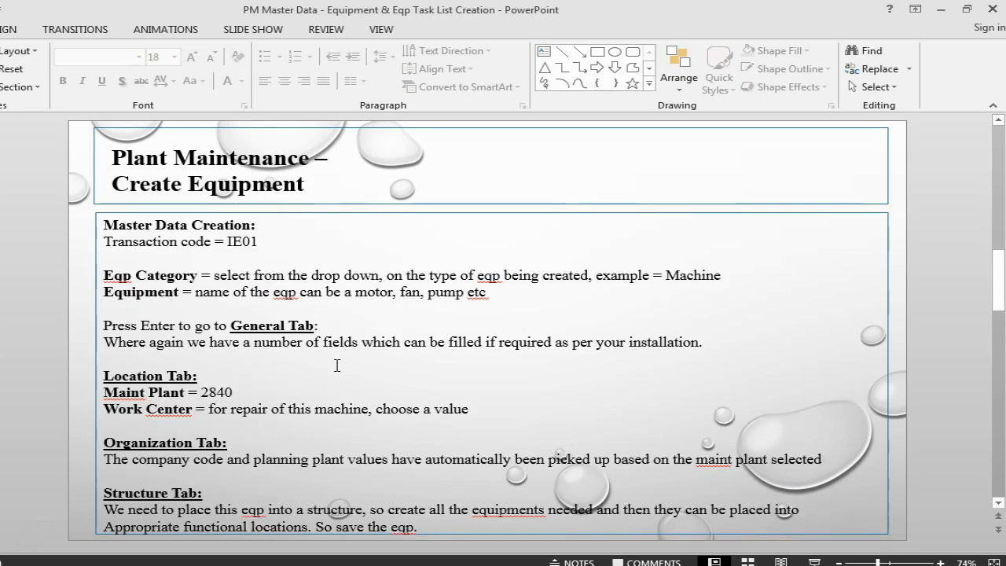
pyautogui.hotkey('alt', 'Tab')
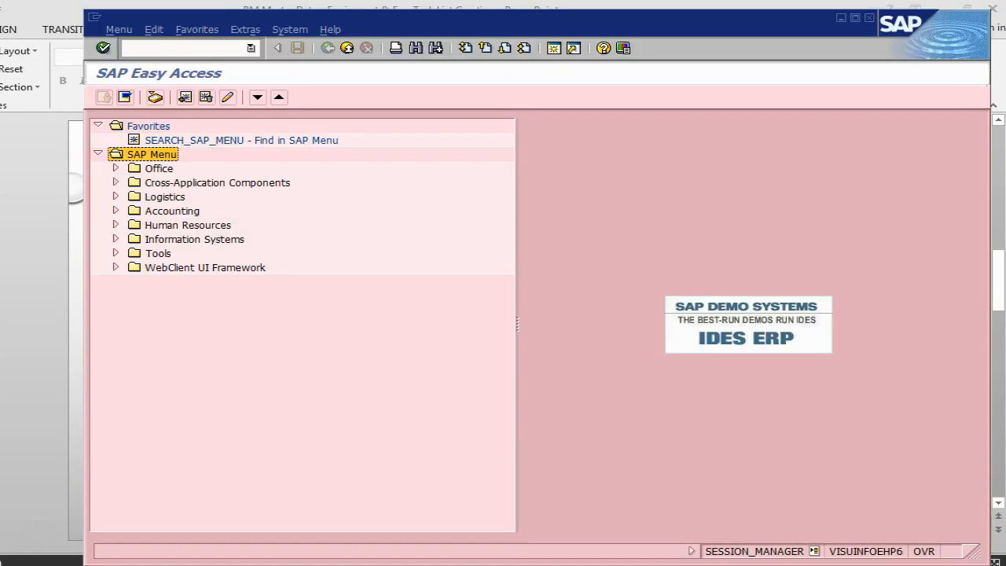
pyautogui.click(208, 47)
pyautogui.write('ie01')
pyautogui.press('Return')
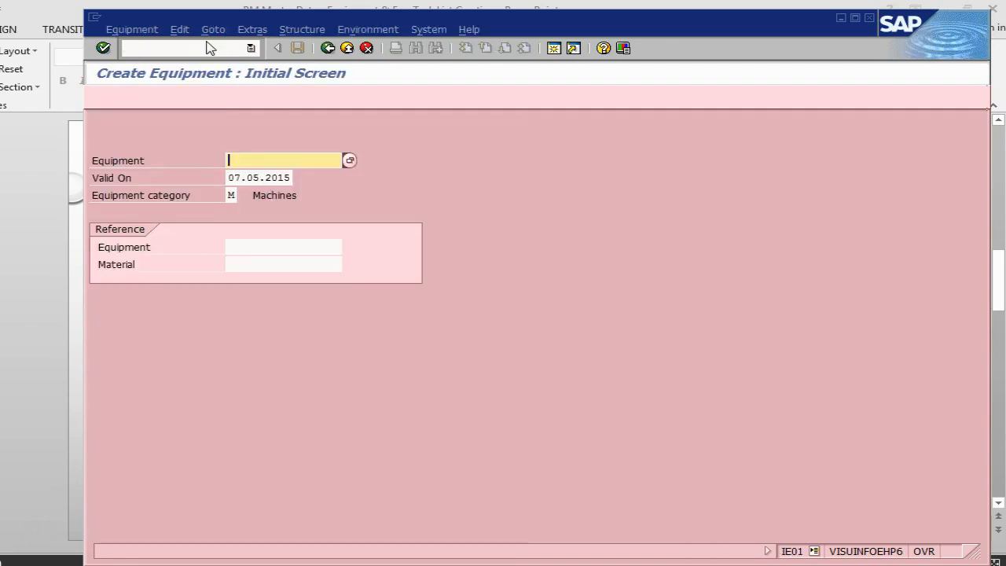
# Start a new equipment record named ElecPump and give it the description Electric Pump.
pyautogui.write('E1')
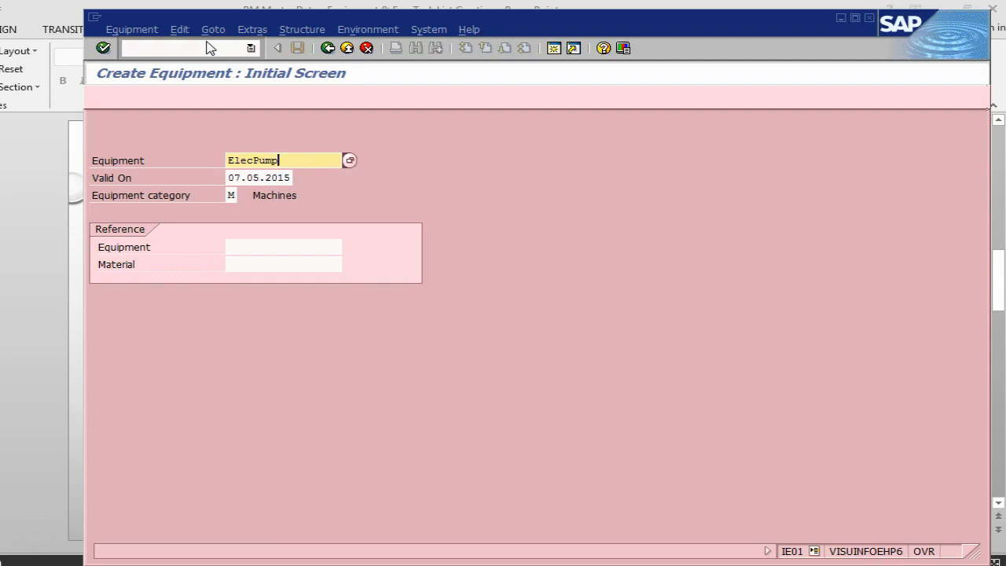
pyautogui.press('Return')
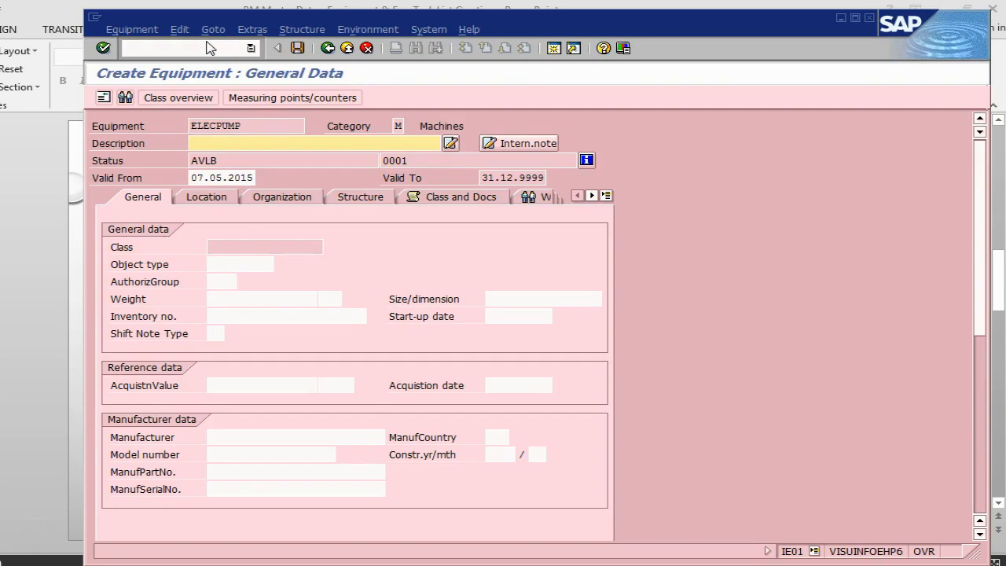
pyautogui.press('BackSpace')
pyautogui.press('Down')
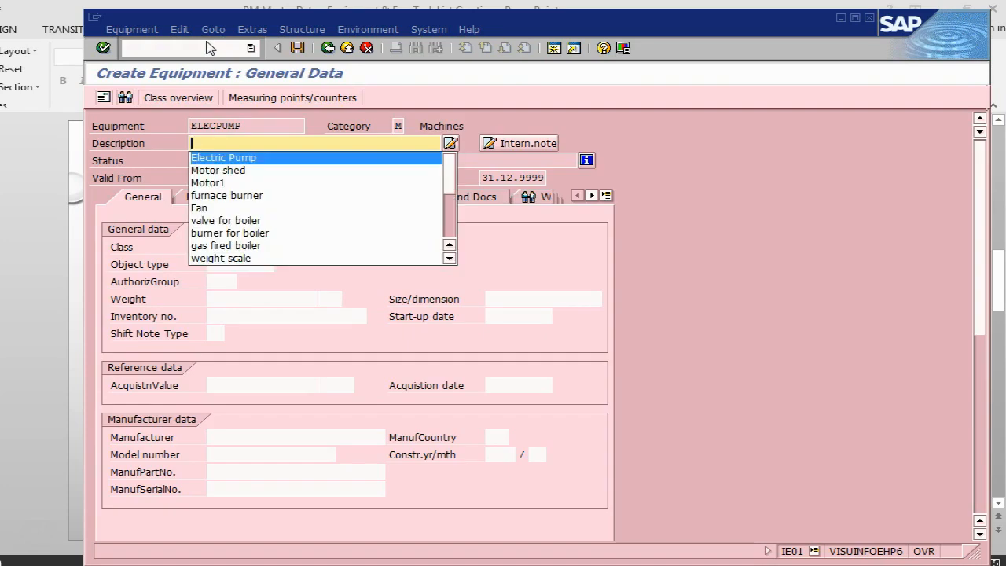
pyautogui.press('Return')
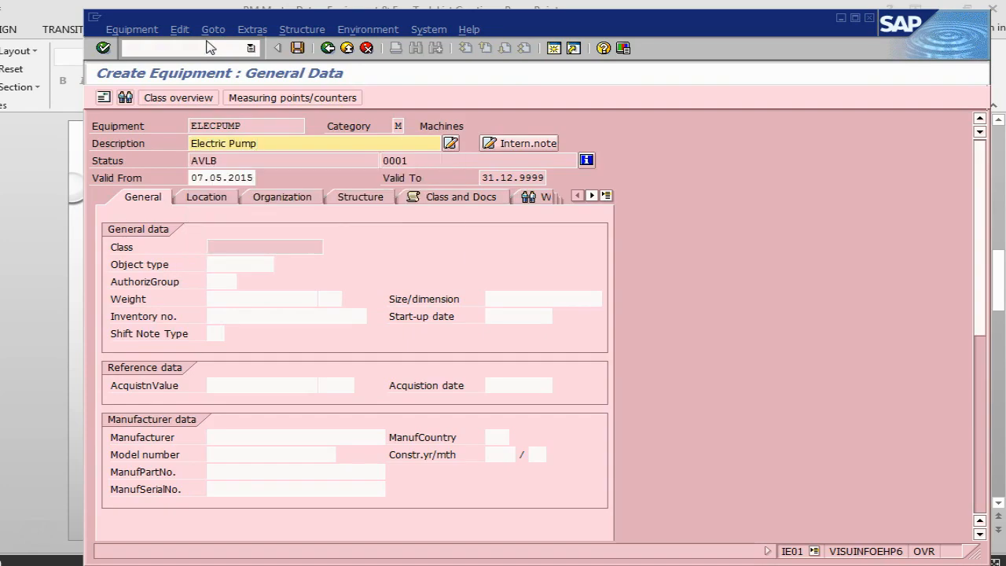
# Set the object type in the equipment's general data to 3010.
pyautogui.click(255, 267)
pyautogui.press('BackSpace')
pyautogui.press('Down')
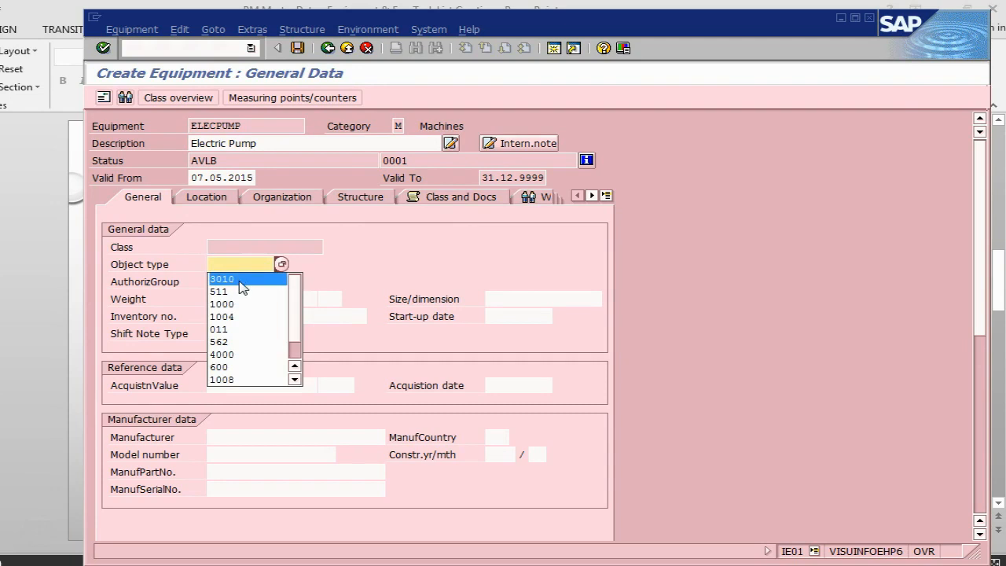
pyautogui.press('Return')
pyautogui.press('Return')
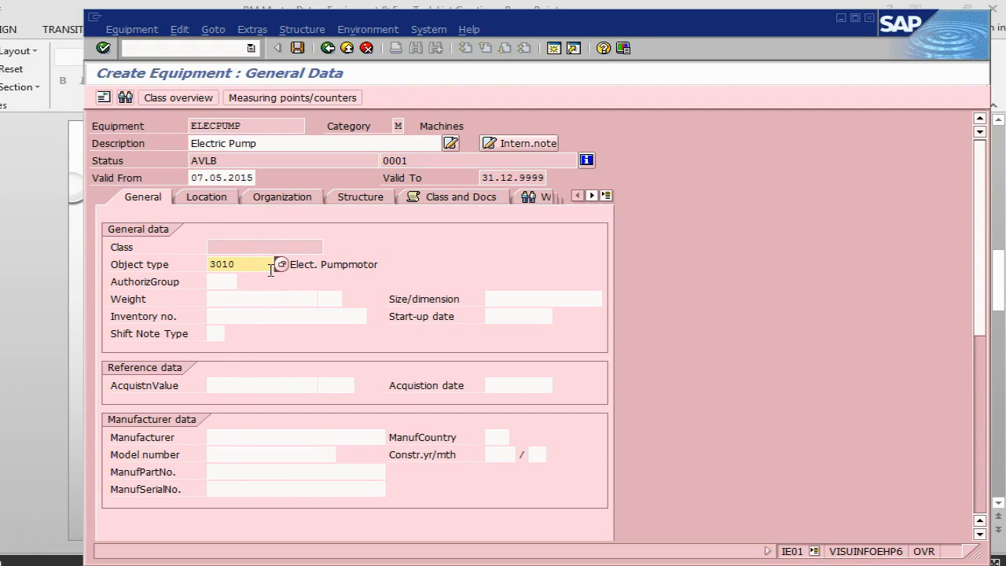
# Set the maintenance plant in the equipment's location data to 2840, as given in the PowerPoint notes.
pyautogui.click(203, 198)
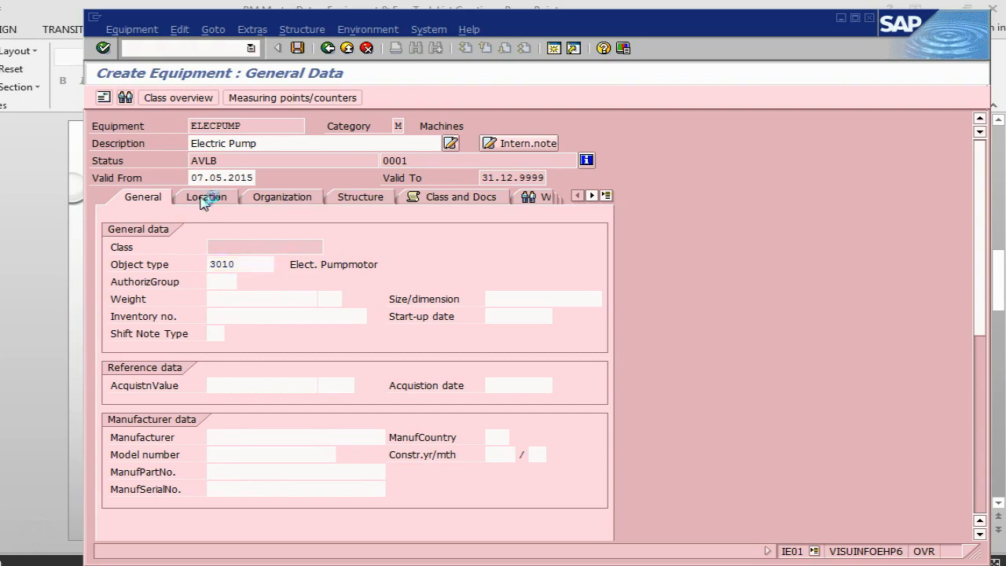
pyautogui.hotkey('alt', 'Tab')
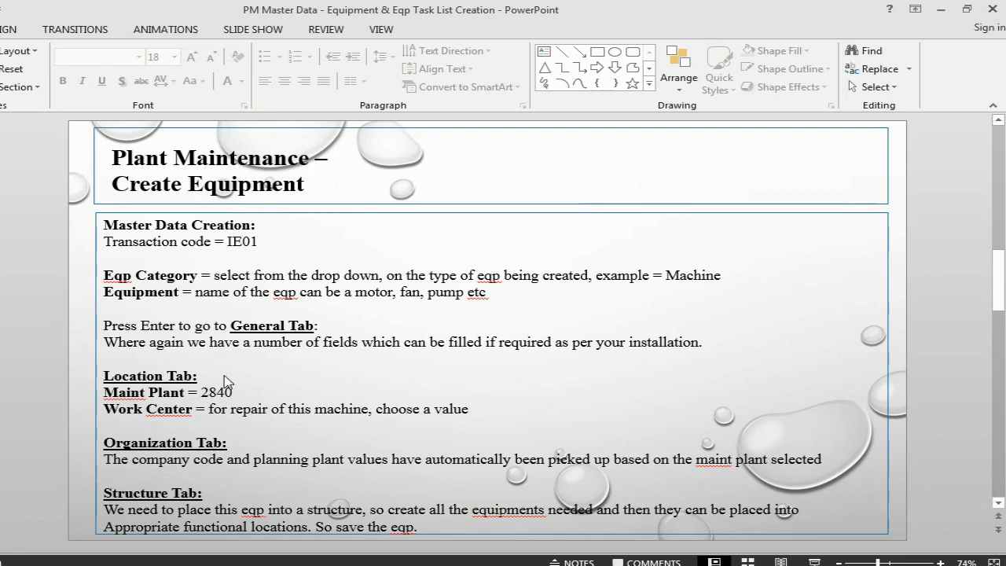
pyautogui.hotkey('alt', 'Tab')
pyautogui.click(214, 247)
pyautogui.write('2840')
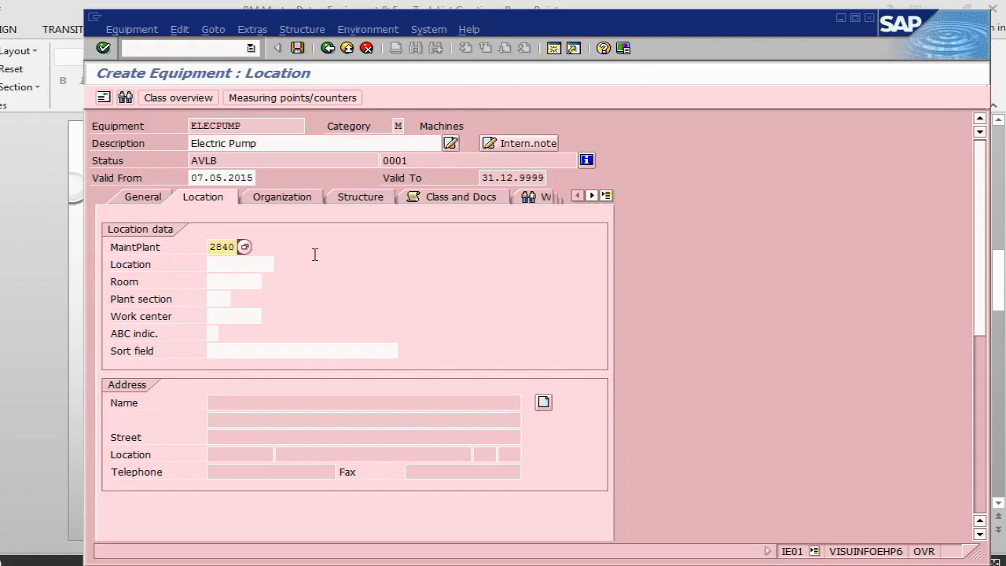
# Check the work center instruction in the PowerPoint notes and assign work center lathem in the SAP location data.
pyautogui.hotkey('alt', 'Tab')
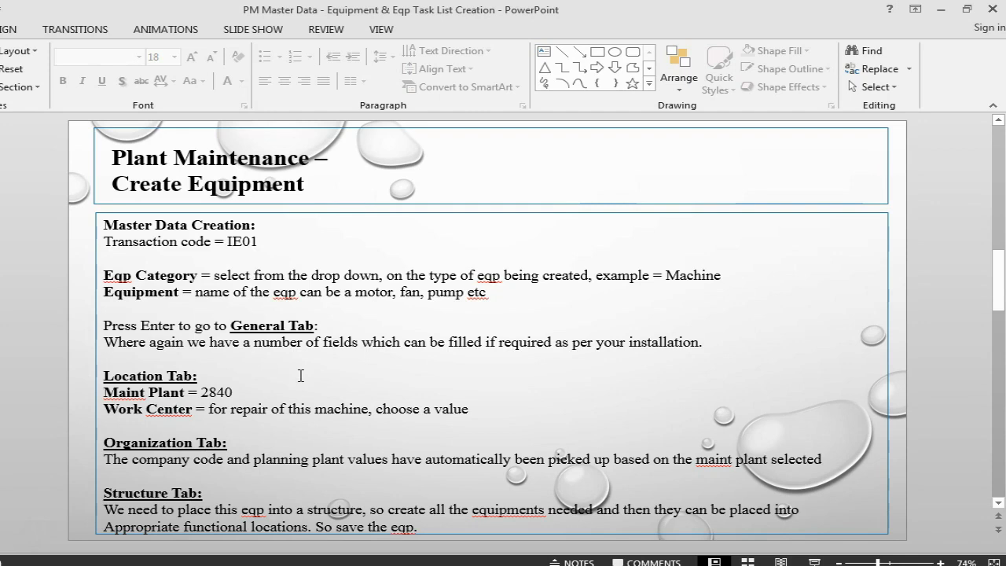
pyautogui.hotkey('alt', 'Tab')
pyautogui.click(222, 317)
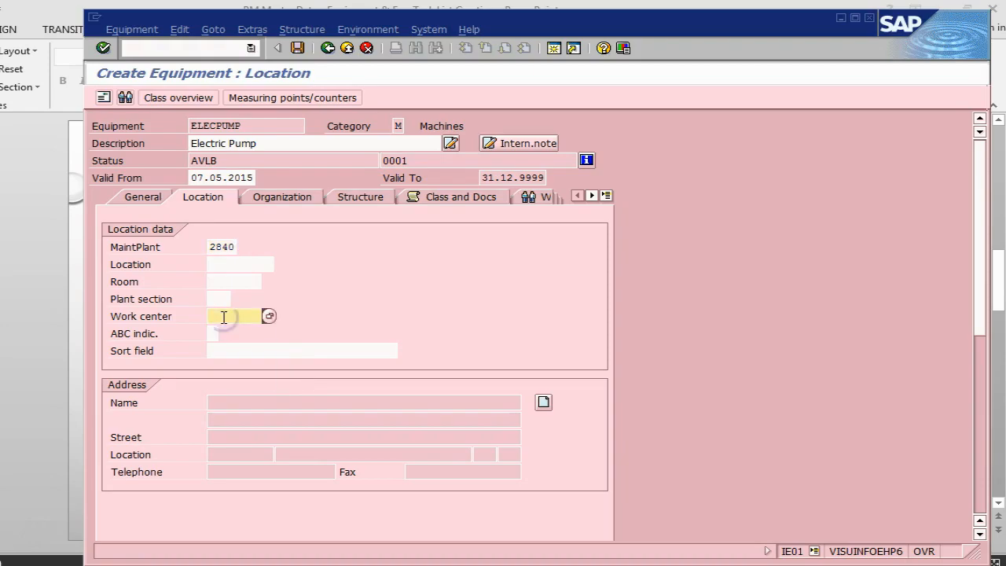
pyautogui.click(227, 331)
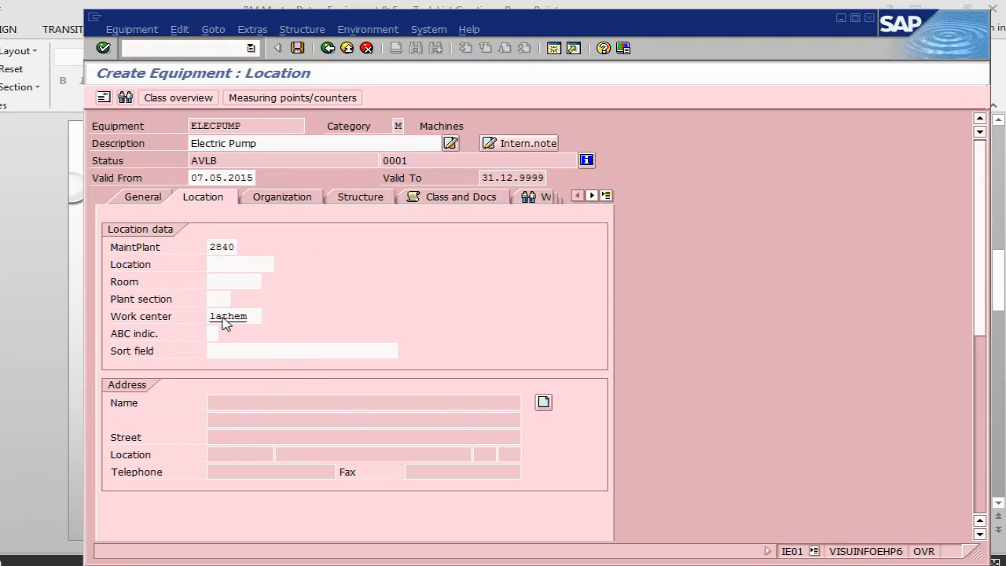
pyautogui.press('Return')
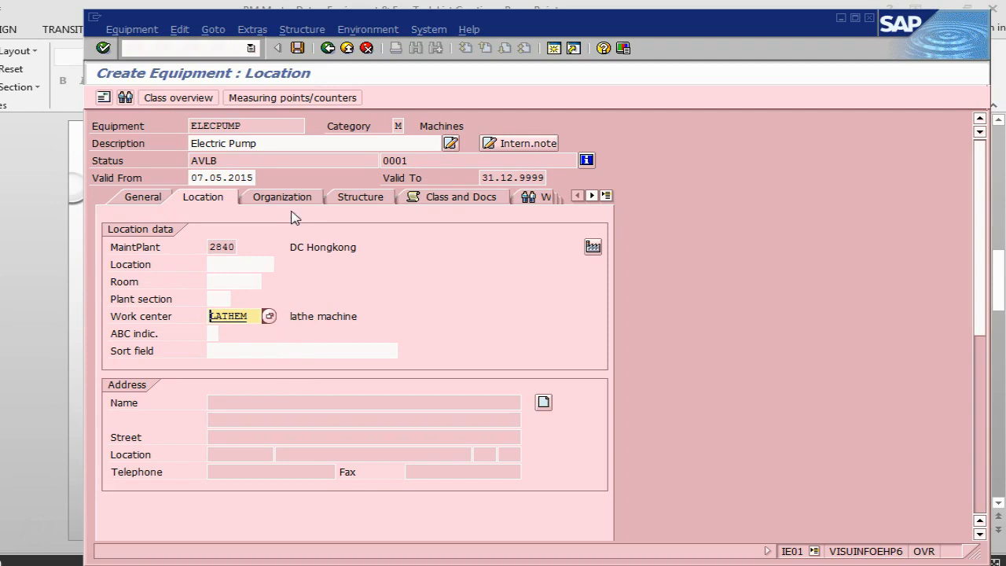
# Check the organization instructions in PowerPoint and set the main work center in SAP to lathem with plant 2840.
pyautogui.hotkey('alt', 'Tab')
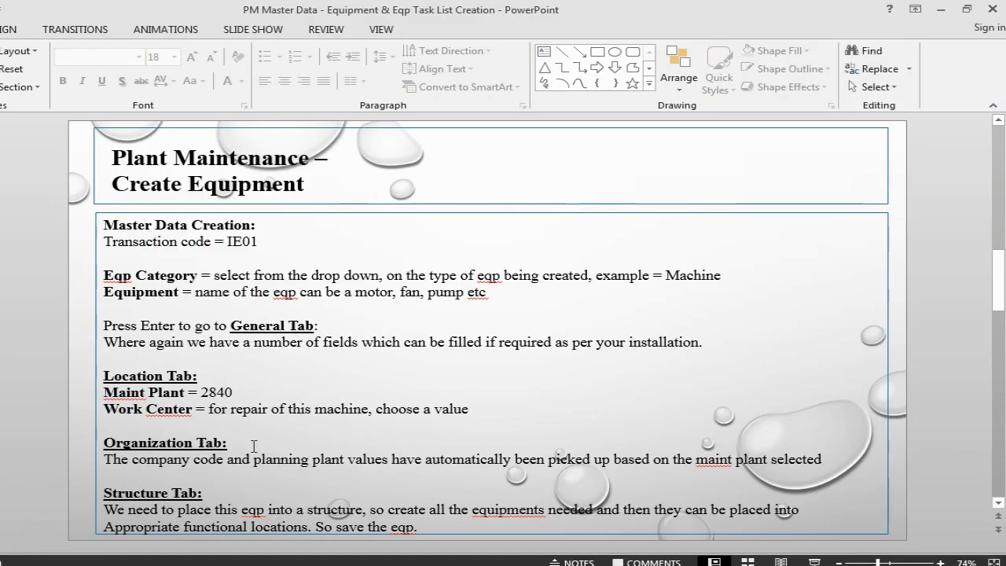
pyautogui.hotkey('alt', 'Tab')
pyautogui.click(263, 198)
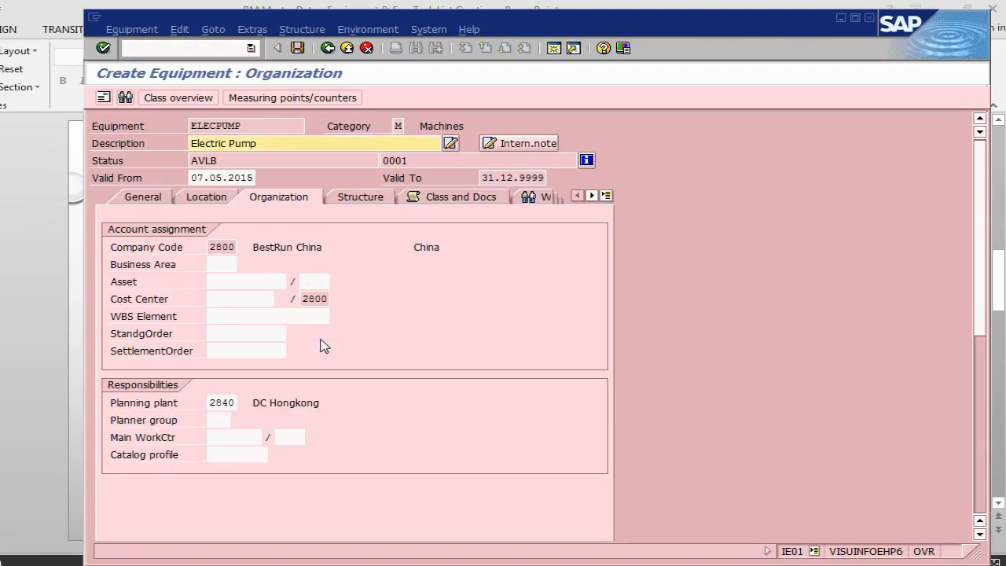
pyautogui.click(228, 437)
pyautogui.click(230, 437)
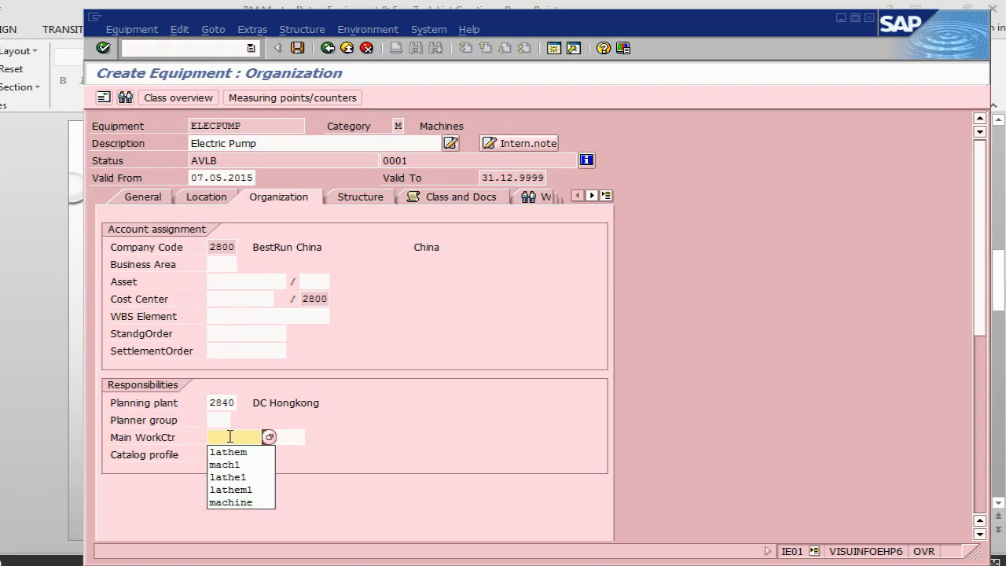
pyautogui.click(229, 452)
pyautogui.click(304, 438)
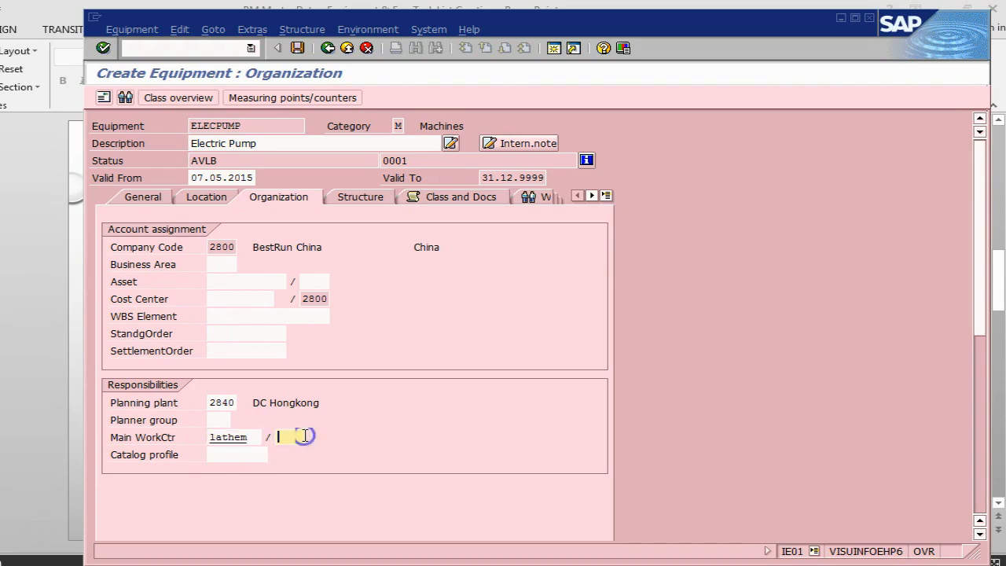
pyautogui.write('2840')
pyautogui.press('Return')
# Install the equipment at functional location 2840-prd-pm-02 in its structure data.
pyautogui.click(362, 198)
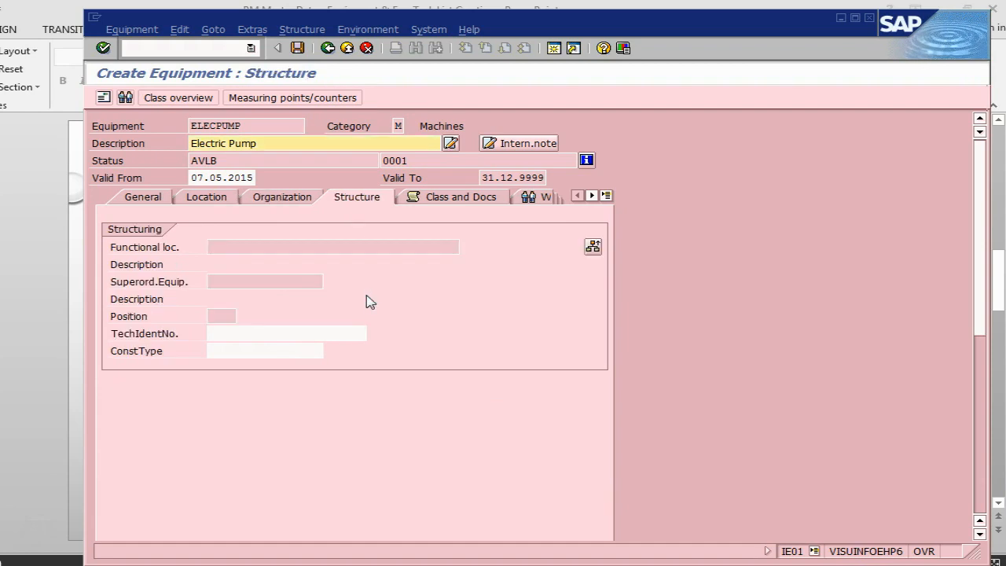
pyautogui.click(594, 247)
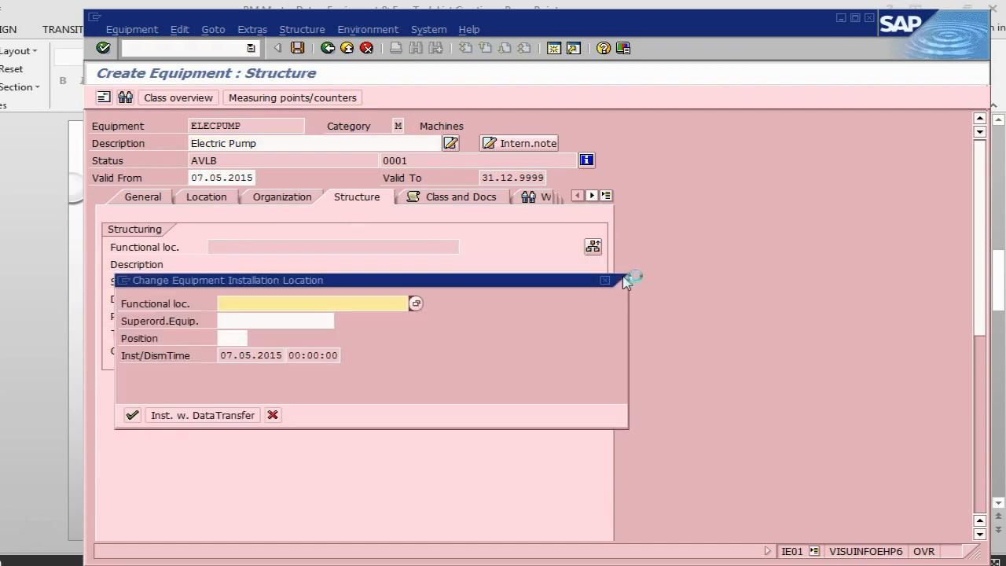
pyautogui.click(405, 302)
pyautogui.press('Down')
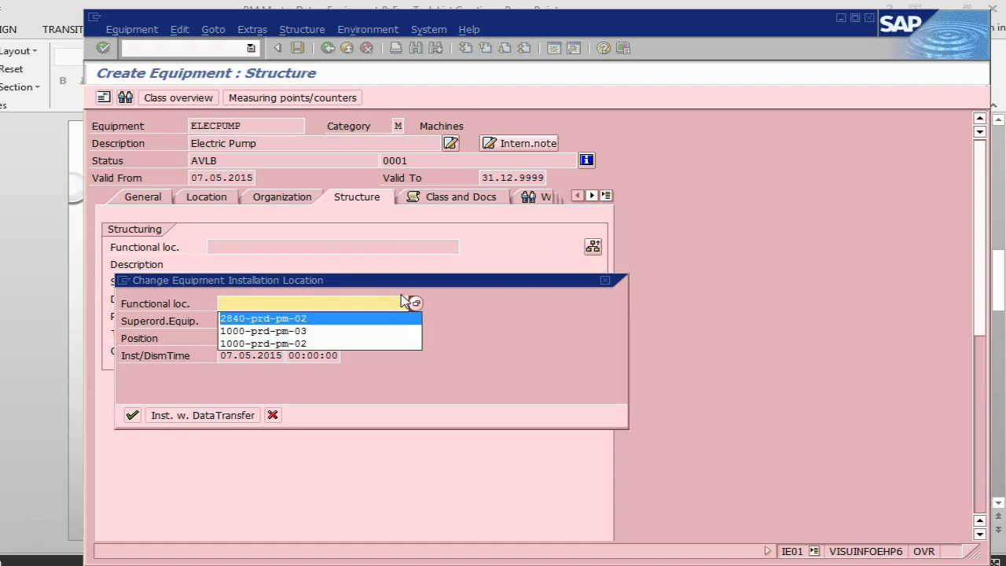
pyautogui.press('Return')
pyautogui.press('Return')
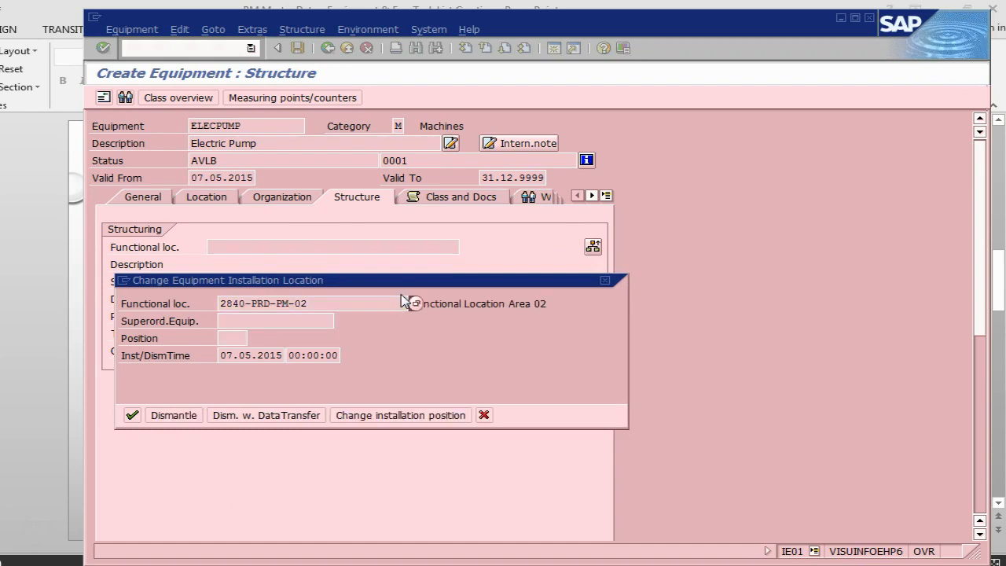
pyautogui.click(133, 415)
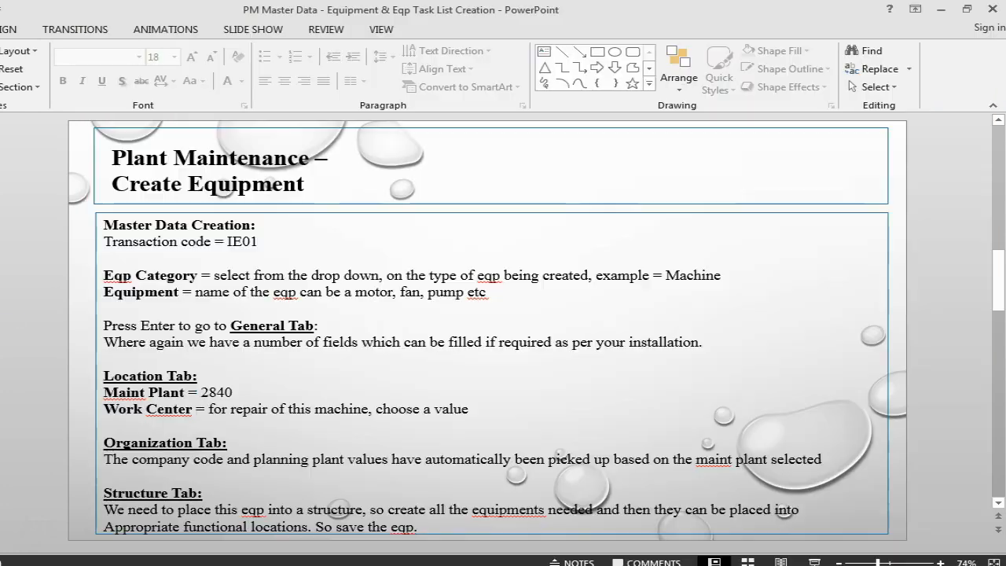
# Check the Change Equipment slide in PowerPoint, save the equipment in SAP and view the status message's details.
pyautogui.click(11, 302)
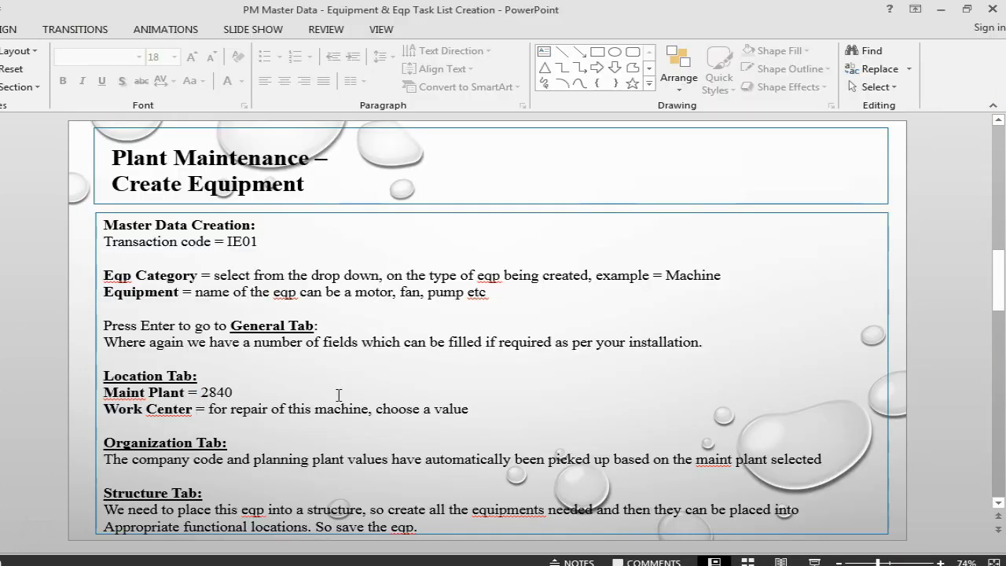
pyautogui.scroll(-1, 191, 375)
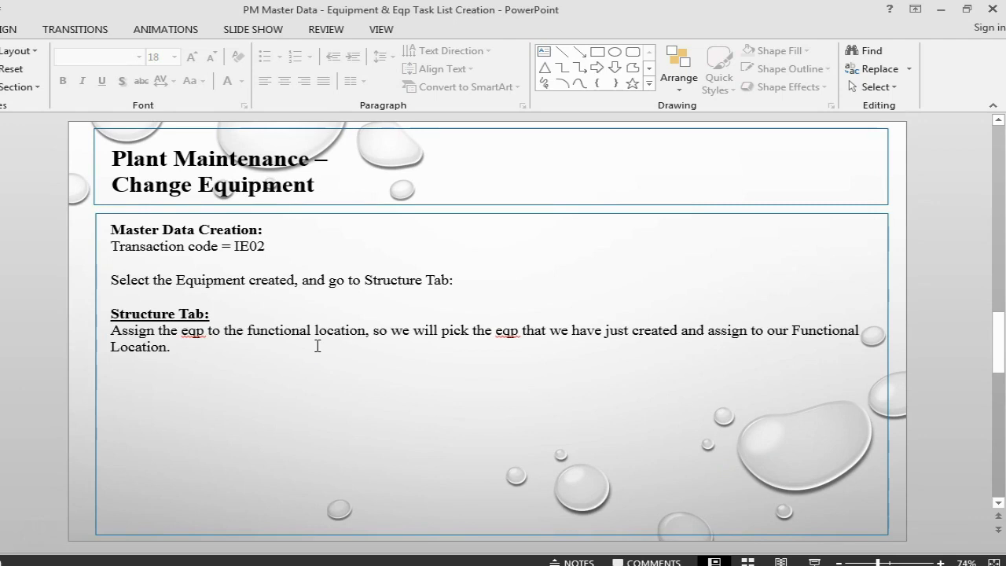
pyautogui.hotkey('alt', 'Tab')
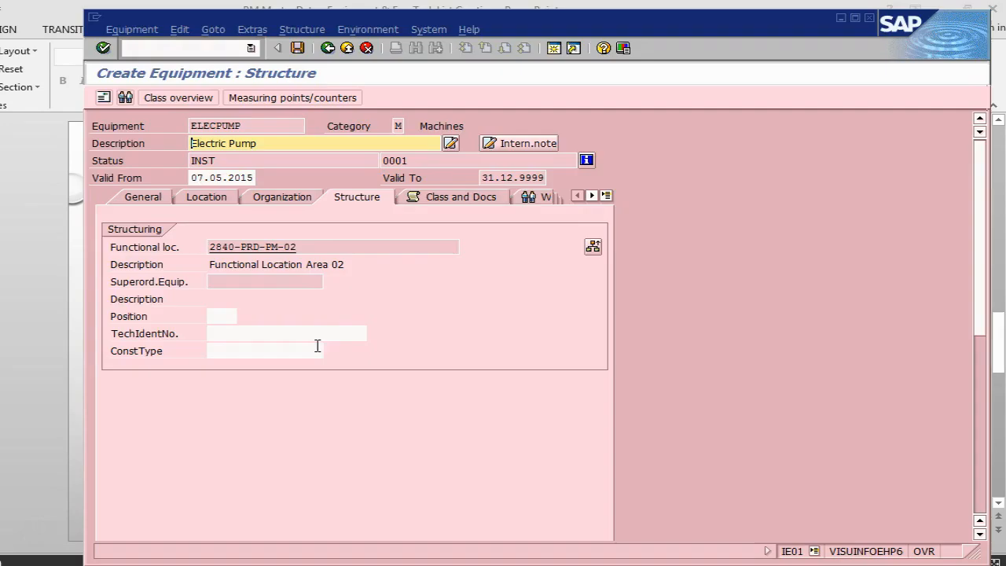
pyautogui.click(302, 50)
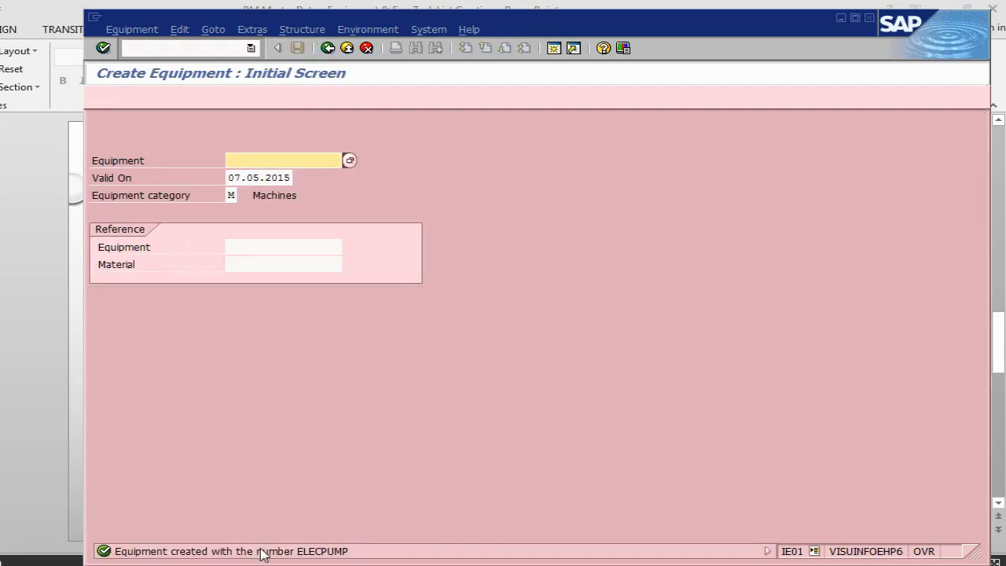
pyautogui.doubleClick(261, 552)
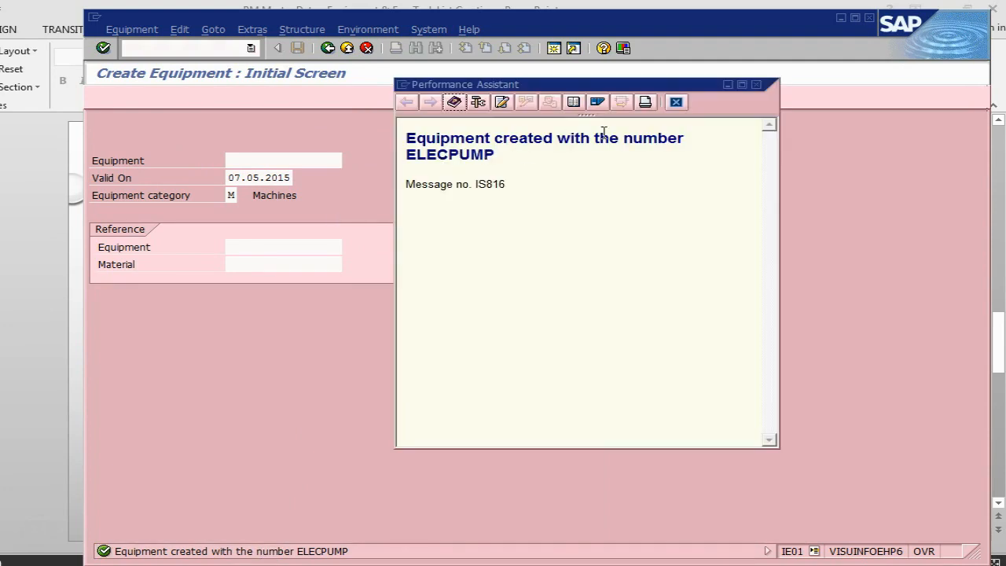
pyautogui.click(676, 101)
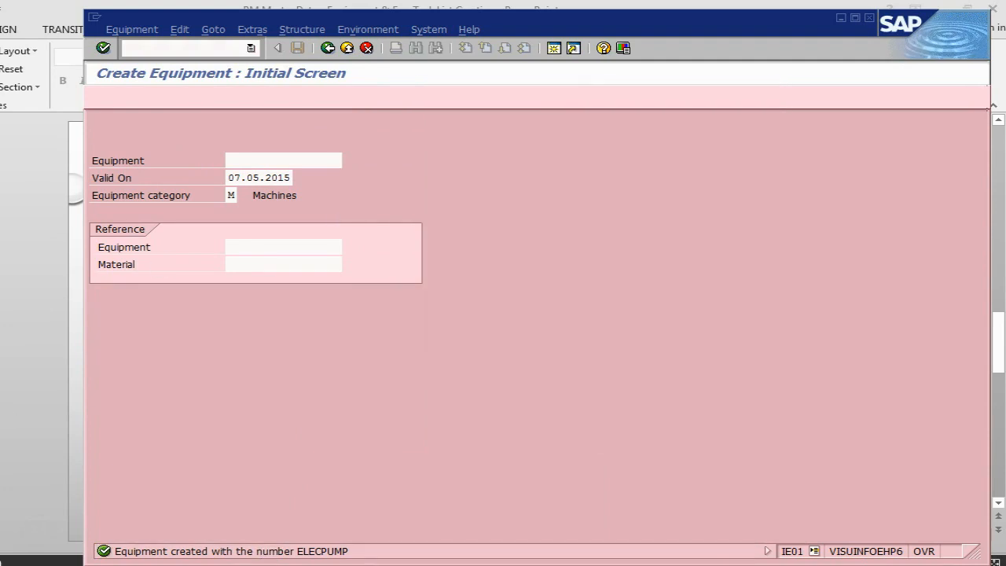
# Look up the Create Task List slide in PowerPoint and start a new SAP transaction with /nia01.
pyautogui.hotkey('alt', 'Tab')
pyautogui.press('pagedown')
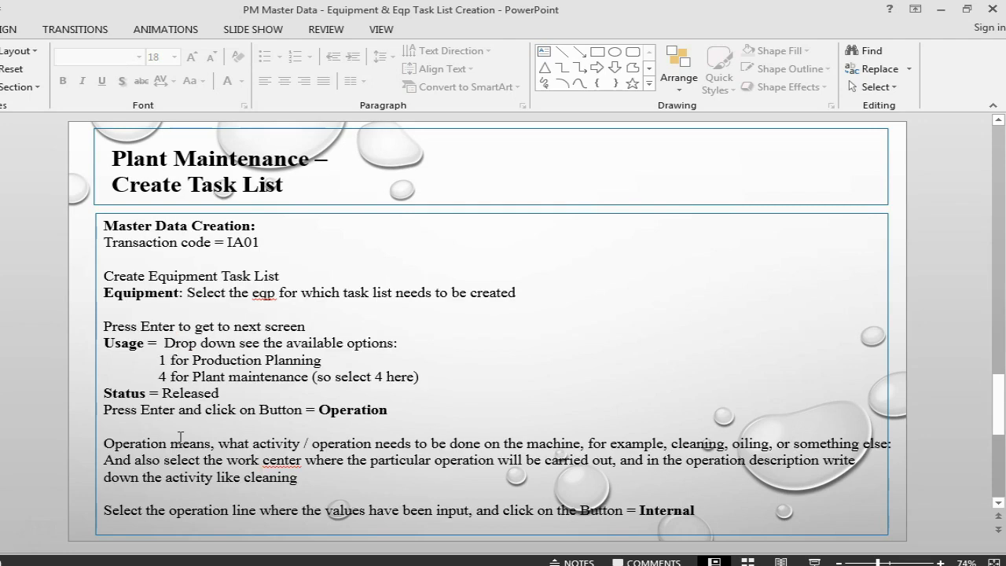
pyautogui.hotkey('alt', 'Tab')
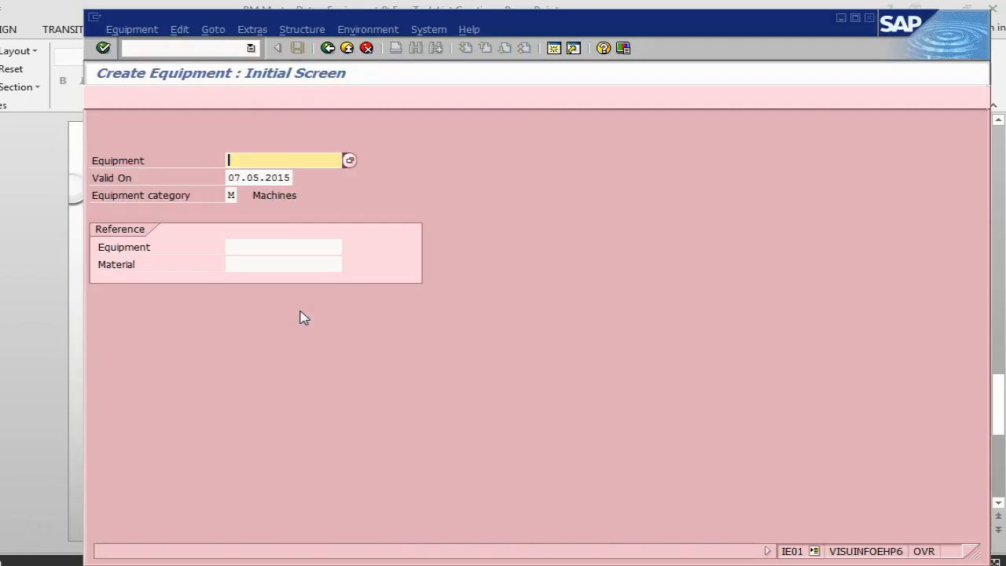
pyautogui.click(199, 49)
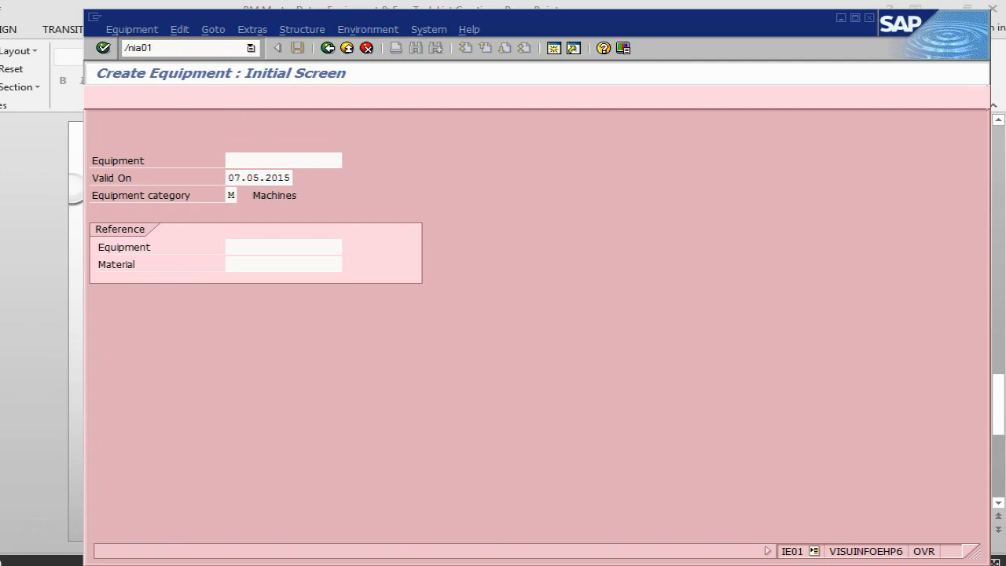
pyautogui.press('Return')
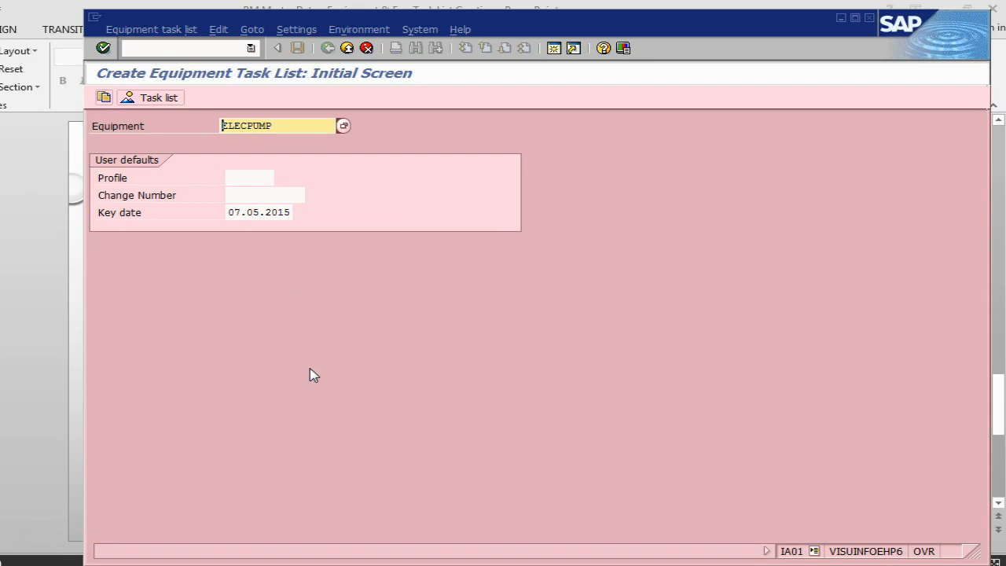
# Open the task list header for equipment ELECPUMP and check the Create Task List instructions in PowerPoint.
pyautogui.moveTo(620, 29); pyautogui.dragTo(613, 26)
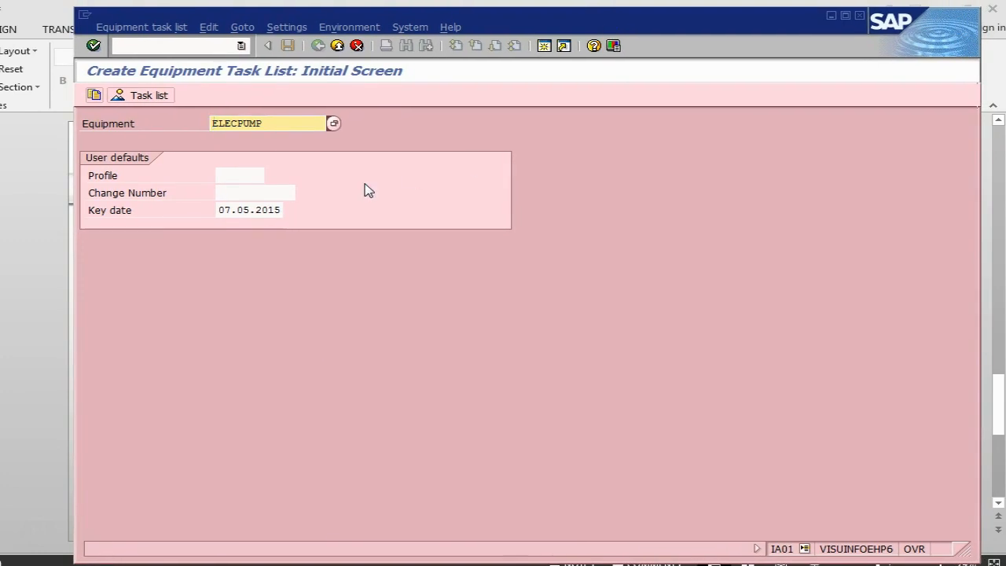
pyautogui.press('Return')
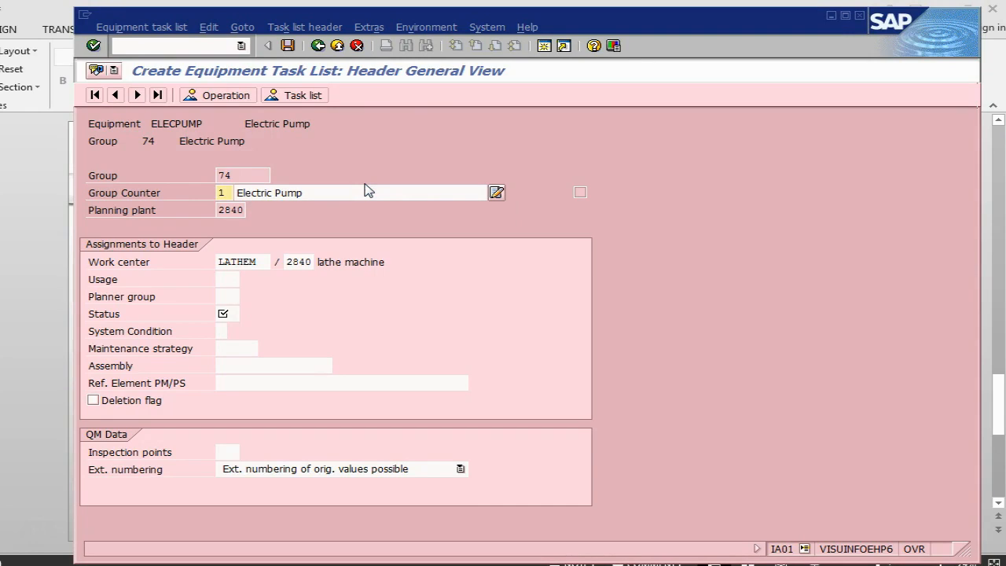
pyautogui.hotkey('alt', 'Tab')
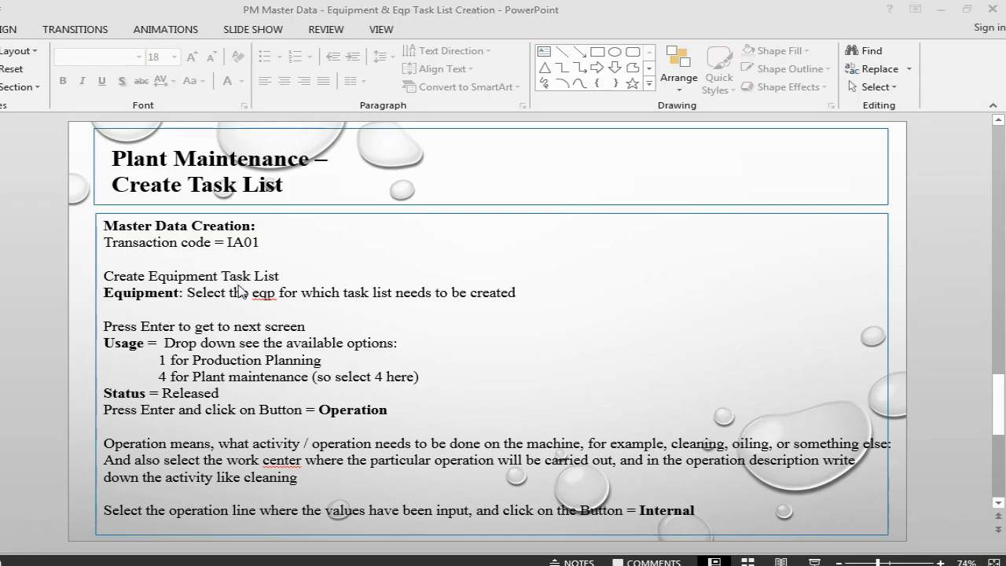
pyautogui.hotkey('alt', 'Tab')
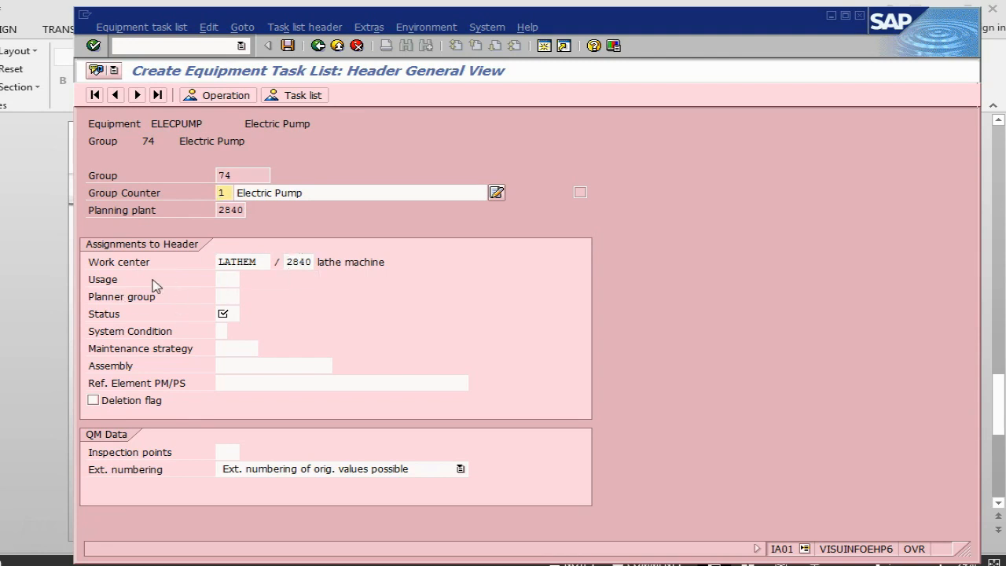
# Check the usage options on the PowerPoint slide and set the task list usage in SAP to 4, Plant maintenance.
pyautogui.click(224, 279)
pyautogui.hotkey('alt', 'Tab')
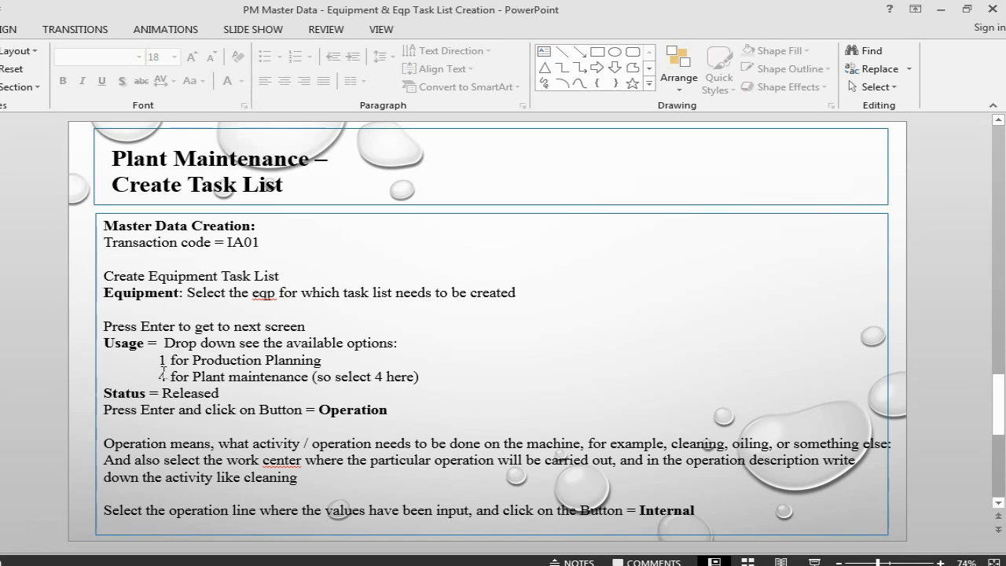
pyautogui.hotkey('alt', 'Tab')
pyautogui.click(247, 280)
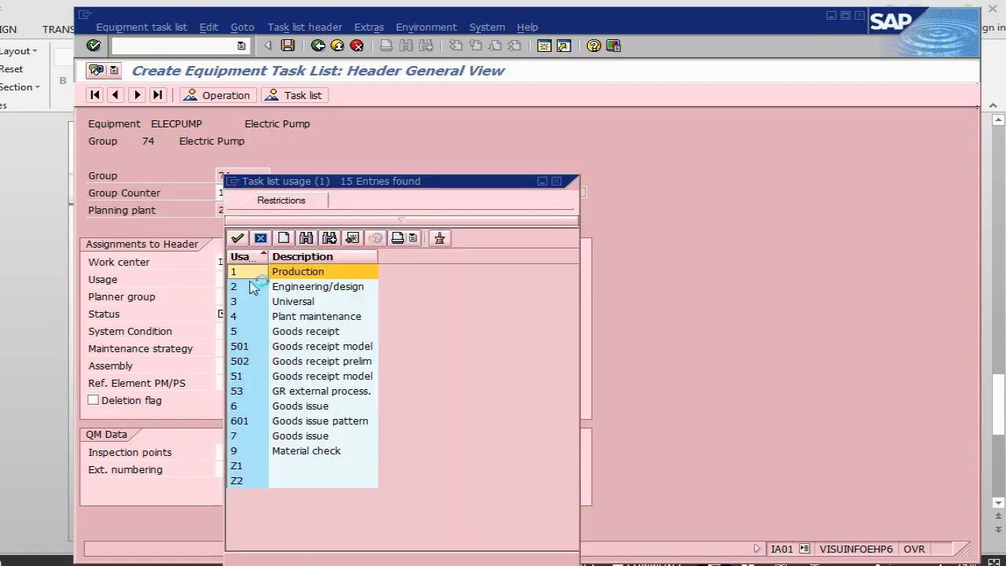
pyautogui.doubleClick(290, 318)
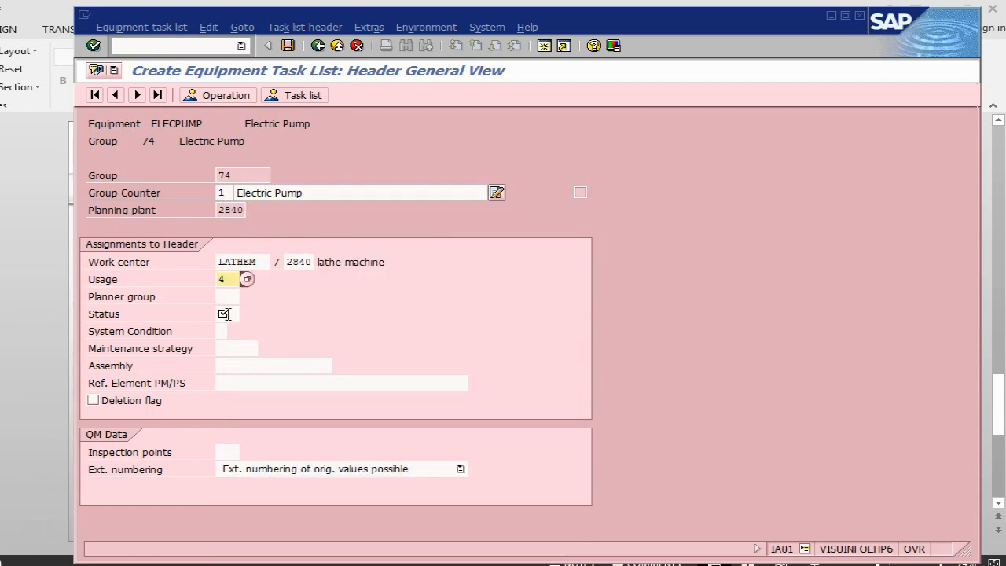
# Set the task list status to 4, Released (general), check it against the PowerPoint slide and confirm the header in SAP.
pyautogui.click(224, 314)
pyautogui.click(246, 313)
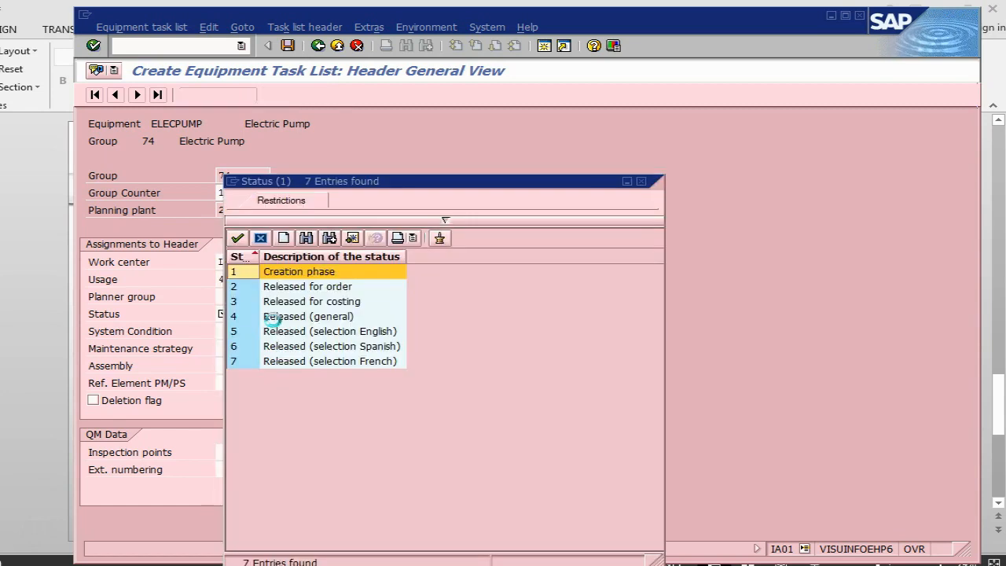
pyautogui.doubleClick(271, 317)
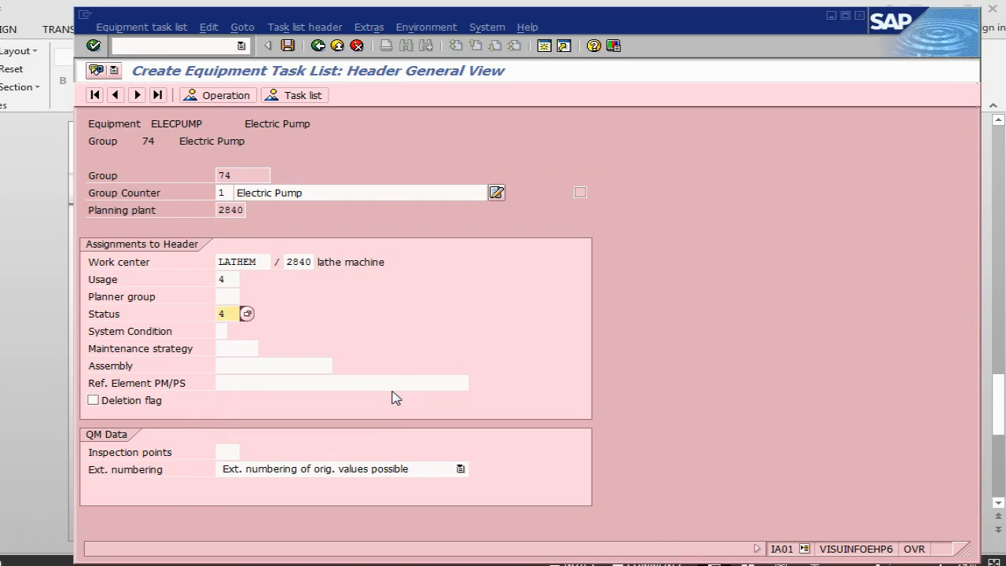
pyautogui.hotkey('alt', 'Tab')
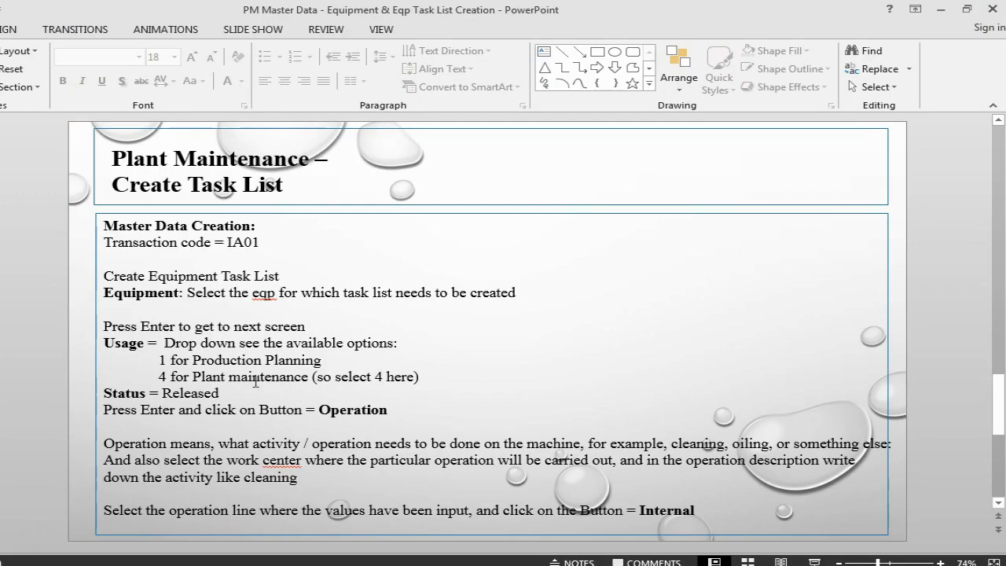
pyautogui.hotkey('alt', 'Tab')
pyautogui.press('Return')
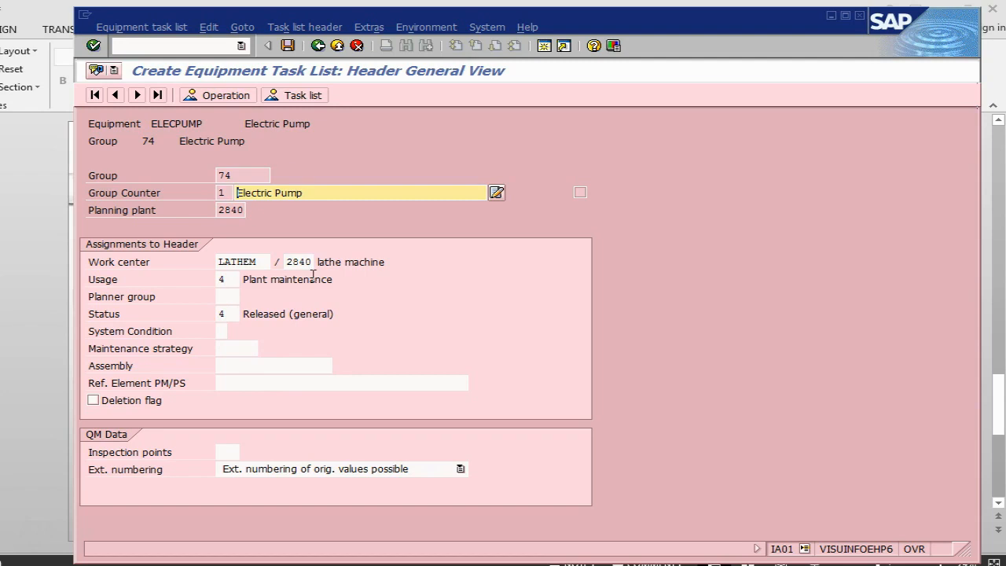
# Open the task list's operation overview and check the operation instructions on the PowerPoint slide.
pyautogui.click(220, 96)
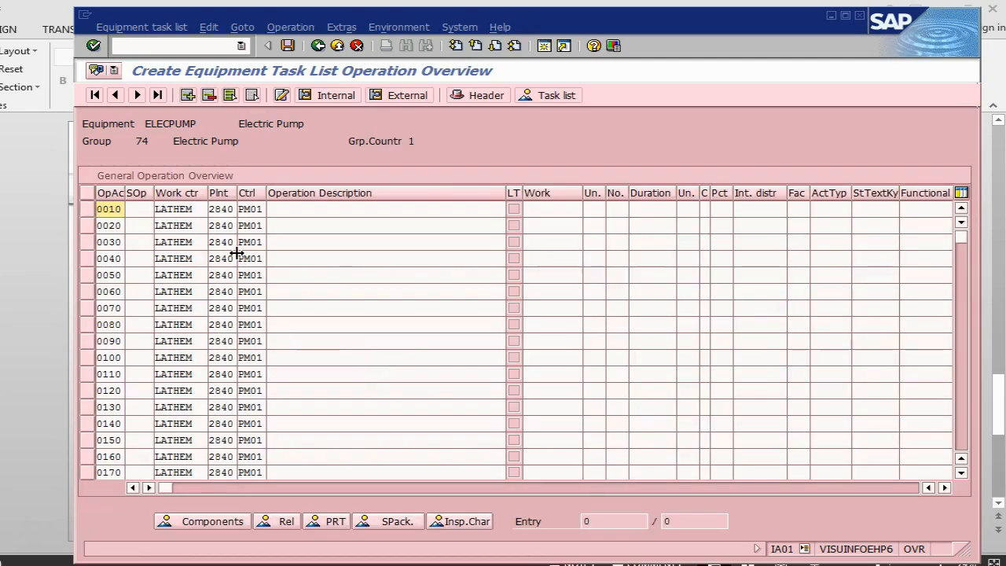
pyautogui.hotkey('alt', 'Tab')
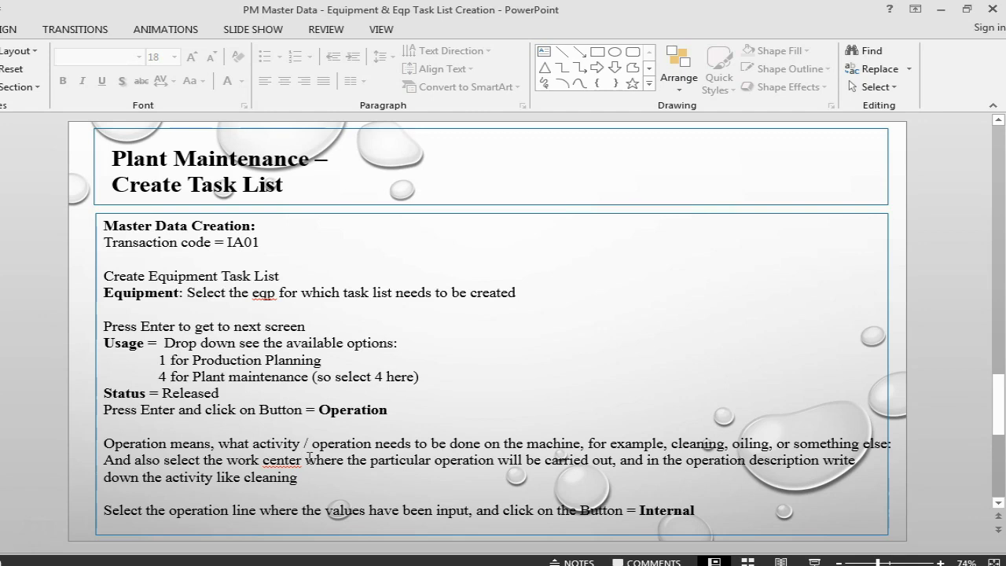
pyautogui.hotkey('alt', 'Tab')
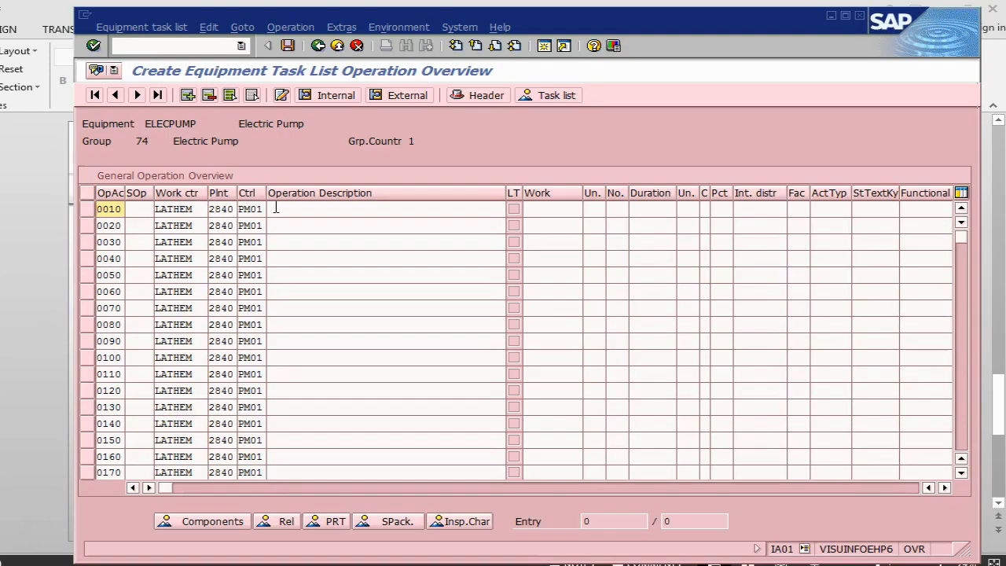
# Describe operation 0010 as "cleaning of the pump" and operation 0020 as "check oil of the pump".
pyautogui.click(320, 207)
pyautogui.write('clea')
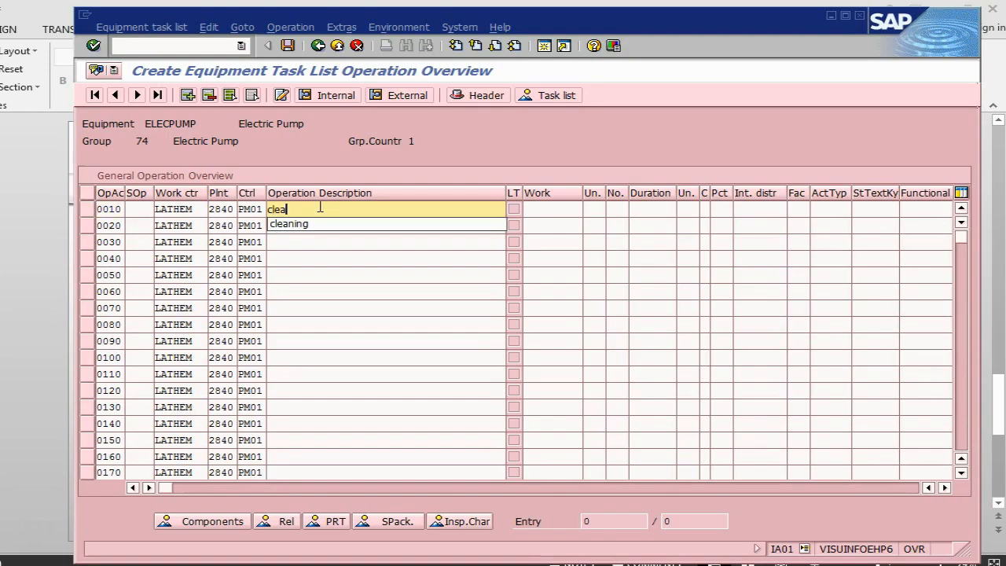
pyautogui.write('ning of the pump')
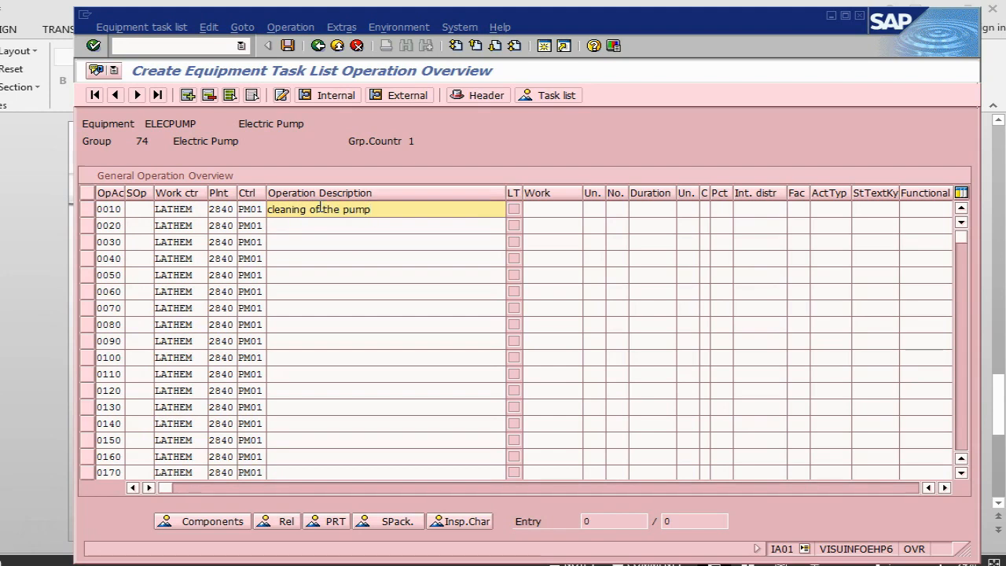
pyautogui.press('Down')
pyautogui.write('chec')
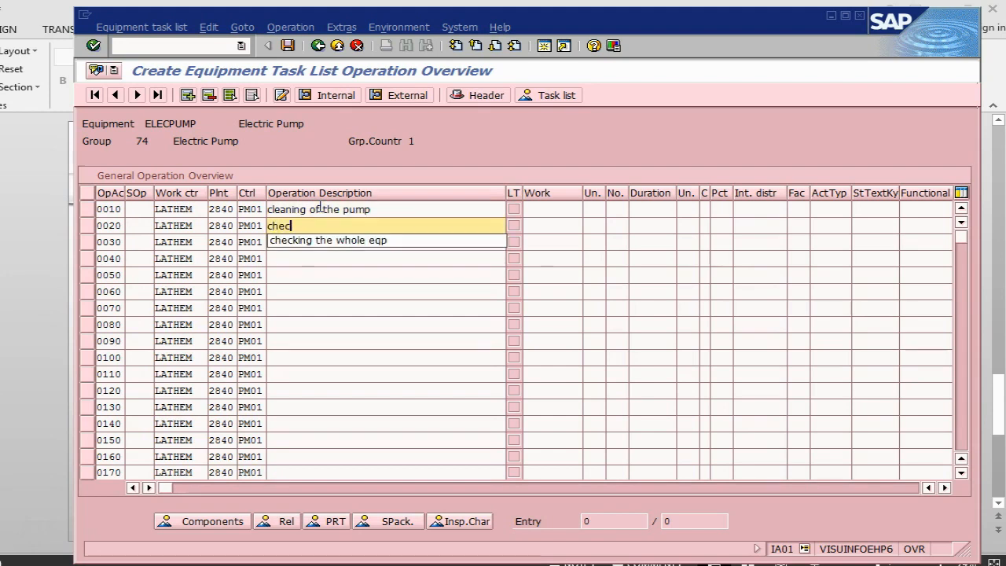
pyautogui.write('k oil of the pump')
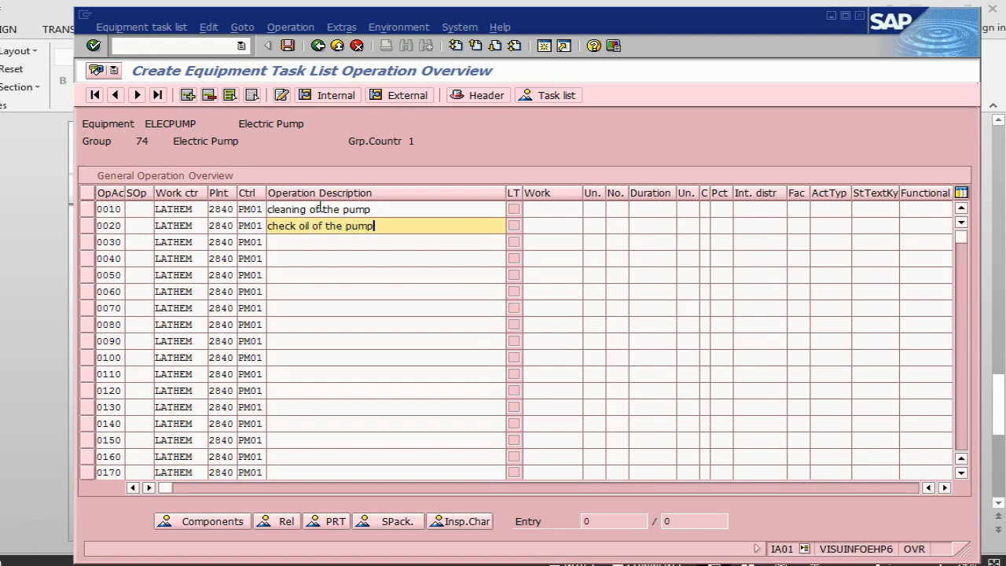
pyautogui.click(391, 209)
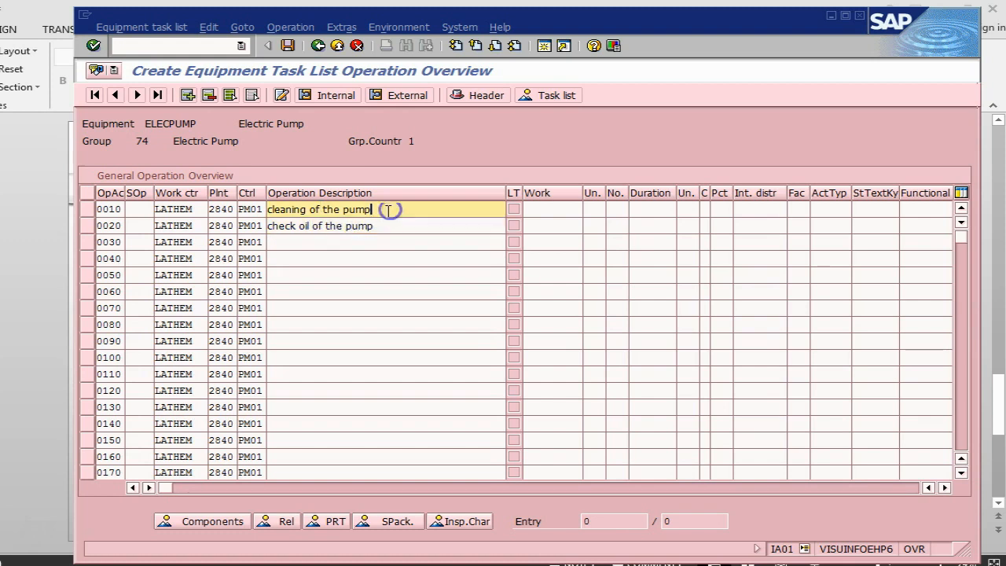
# Open the internal processing details of operation 0010 and look up the following PowerPoint slide.
pyautogui.click(87, 210)
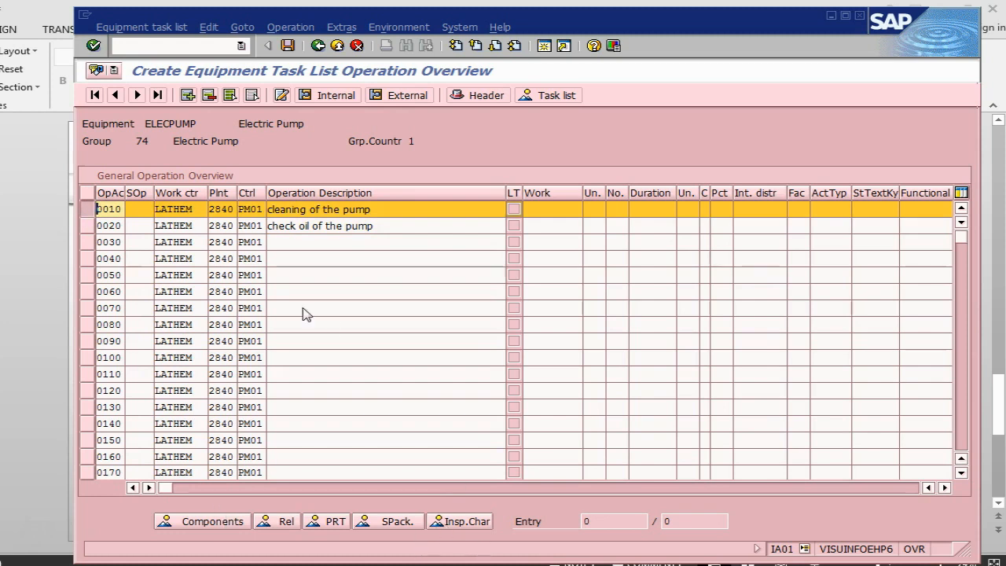
pyautogui.click(334, 95)
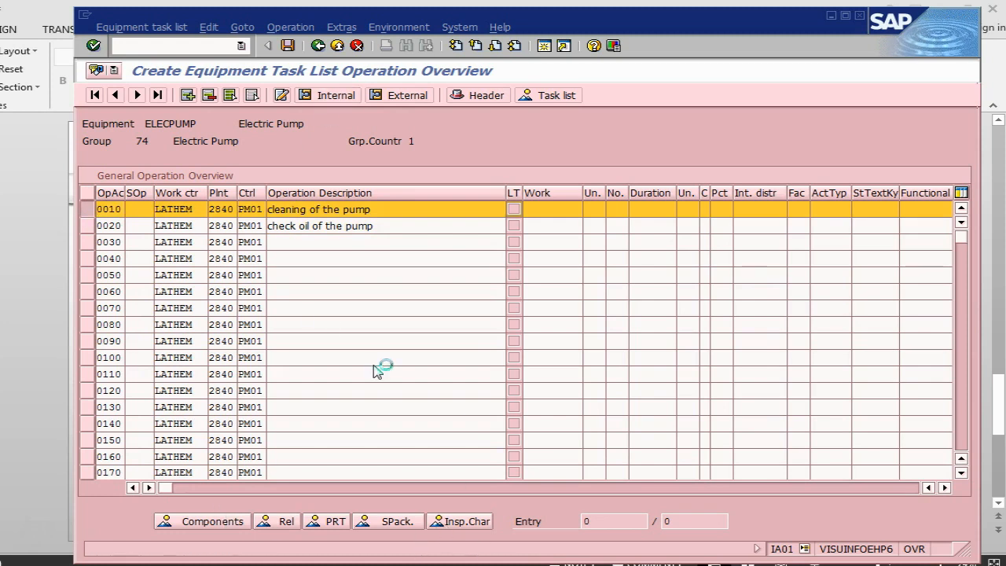
pyautogui.hotkey('alt', 'Tab')
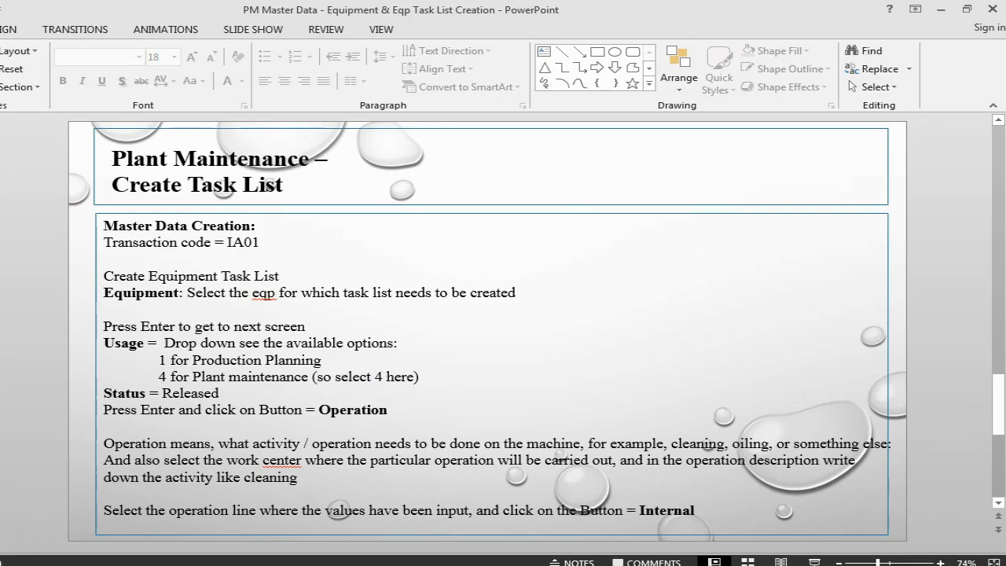
pyautogui.scroll(-3, 487, 330)
pyautogui.hotkey('alt', 'Tab')
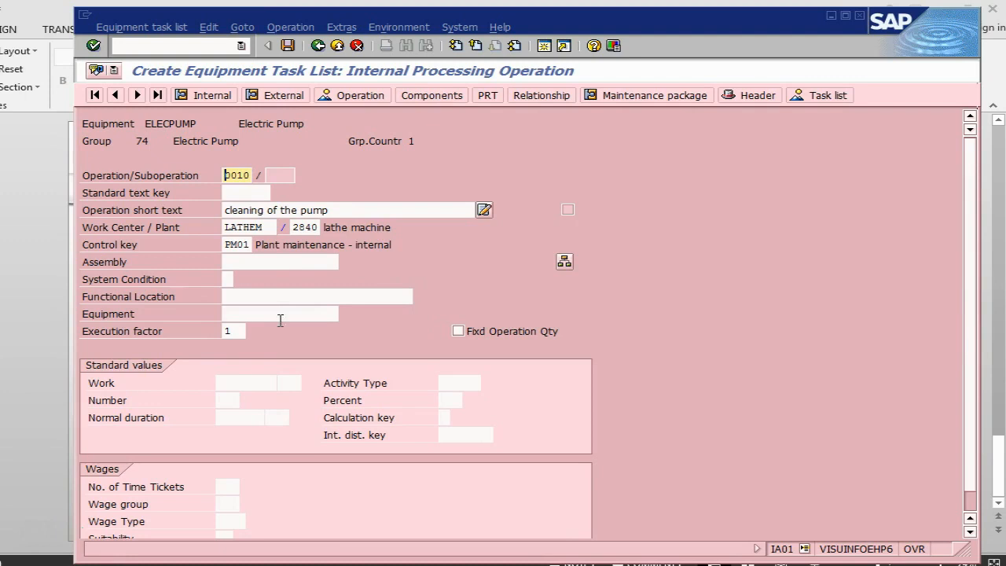
# Set operation 0010's standard values to work 1 hr, number 1 and normal duration 2 hr.
pyautogui.click(223, 381)
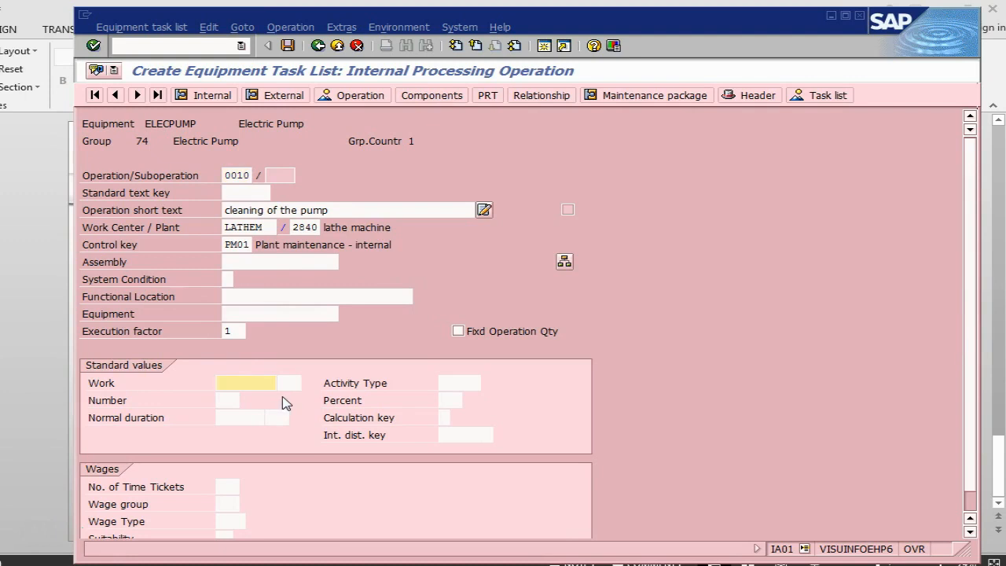
pyautogui.write('1')
pyautogui.click(286, 383)
pyautogui.write('h')
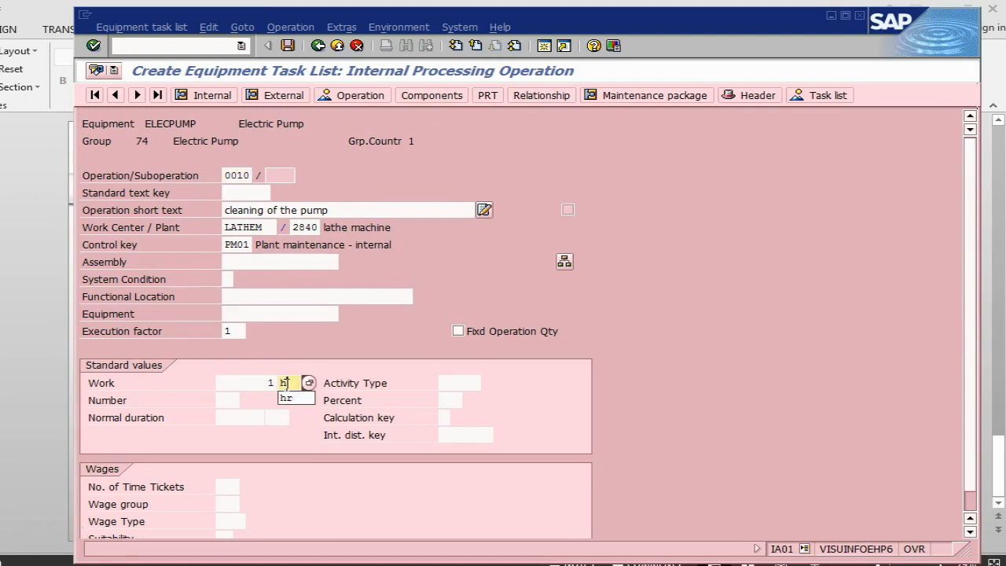
pyautogui.click(286, 401)
pyautogui.click(225, 400)
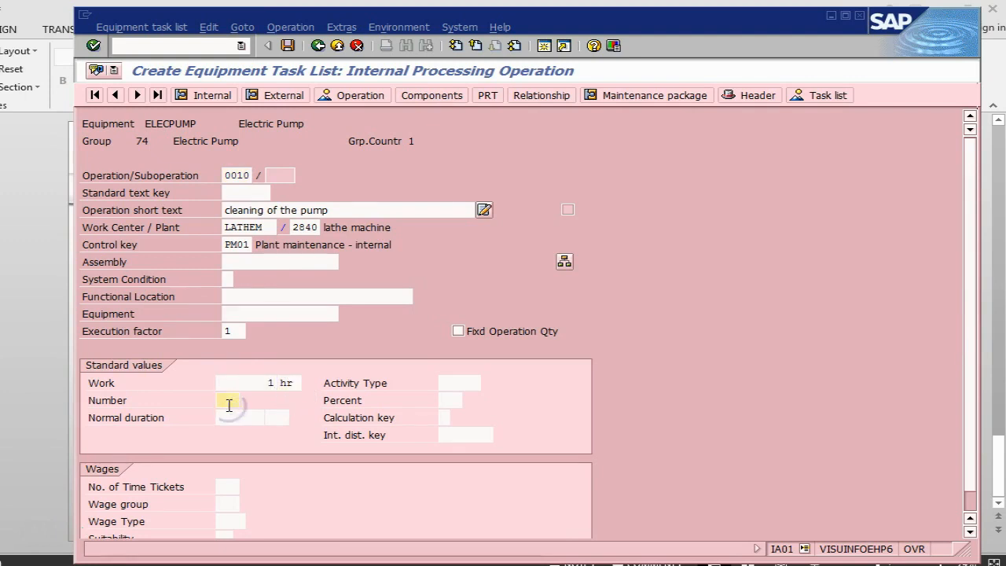
pyautogui.write('1')
pyautogui.click(228, 418)
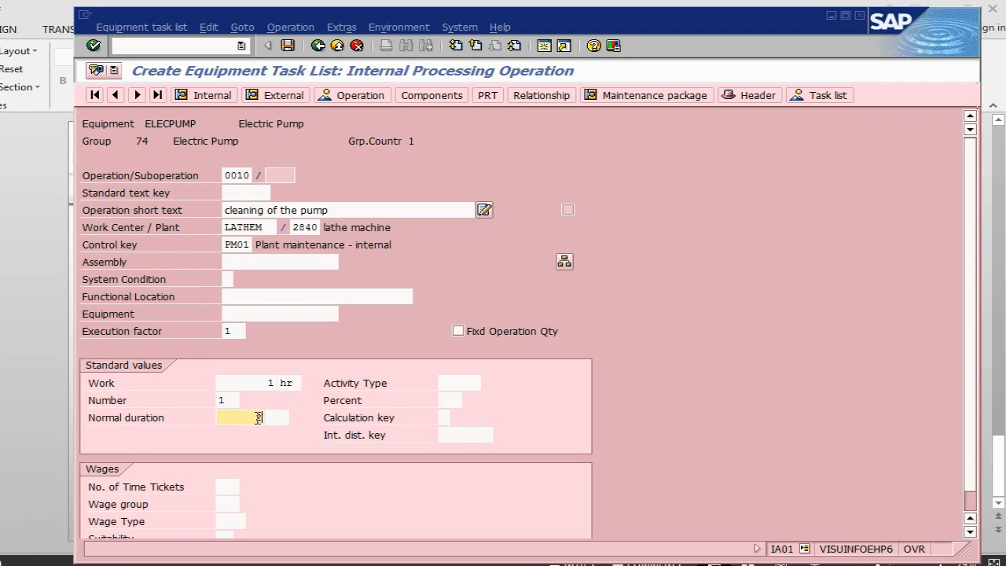
pyautogui.click(280, 420)
pyautogui.write('h')
pyautogui.click(278, 437)
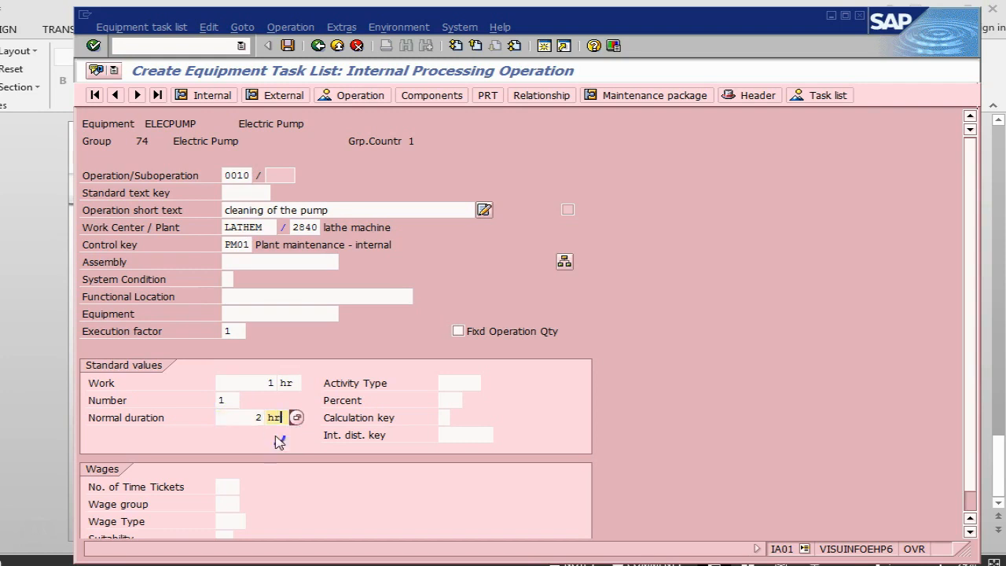
# Set operation 0010's percent to 100 and calculation key to 1, then confirm the entries and acknowledge the information message.
pyautogui.click(448, 383)
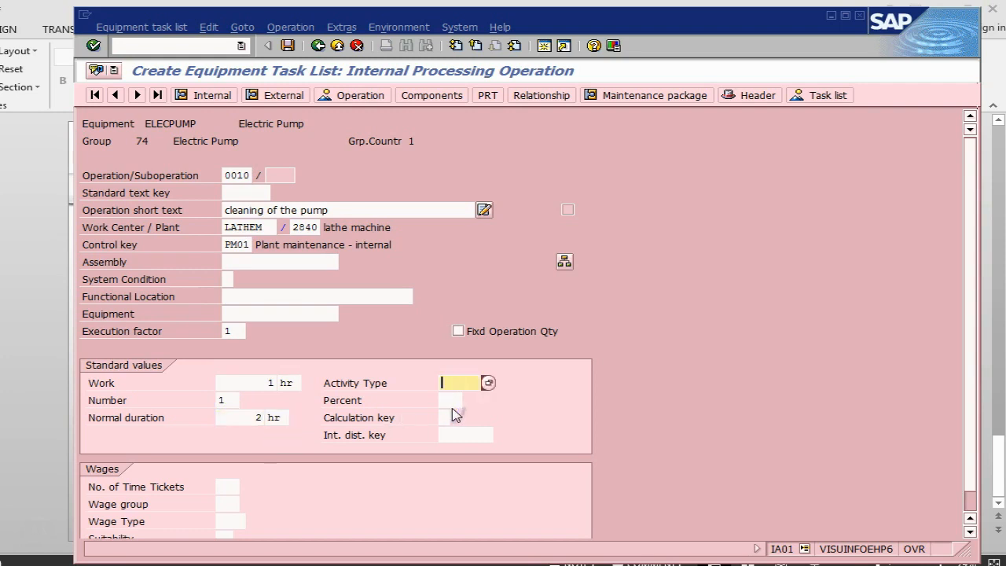
pyautogui.click(443, 400)
pyautogui.write('100')
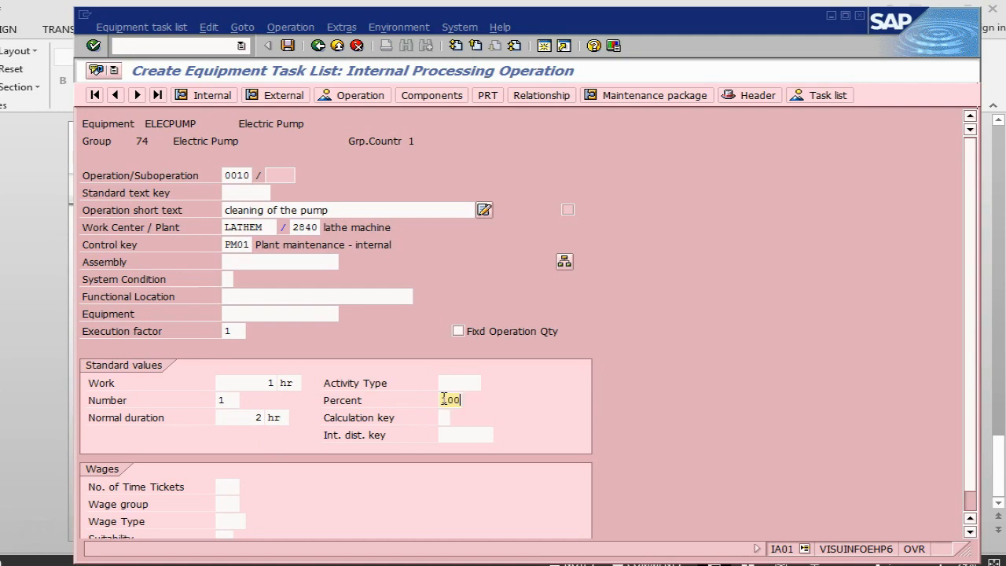
pyautogui.press('Tab')
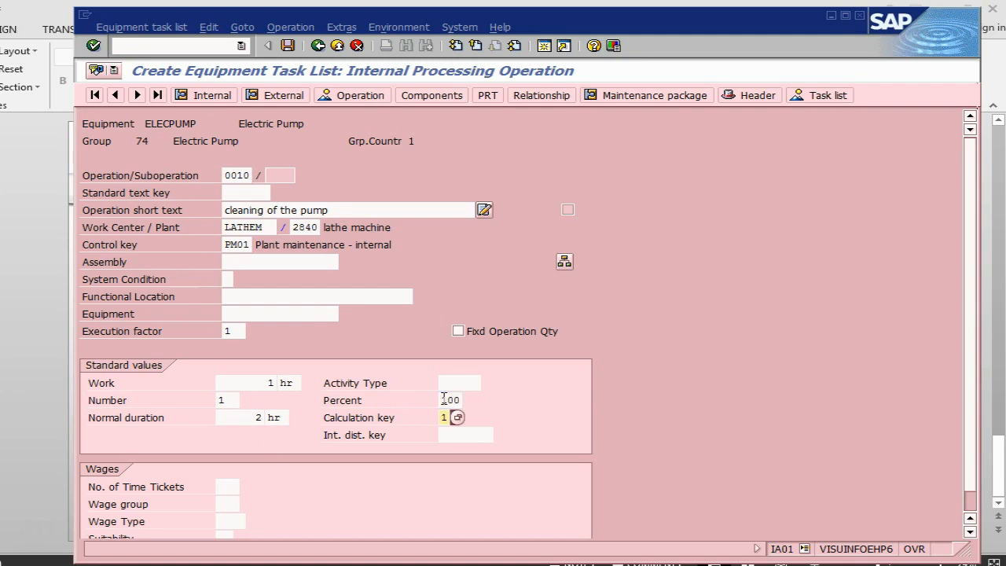
pyautogui.scroll(-2, 579, 387)
pyautogui.scroll(2, 579, 387)
pyautogui.write('1')
pyautogui.press('Return')
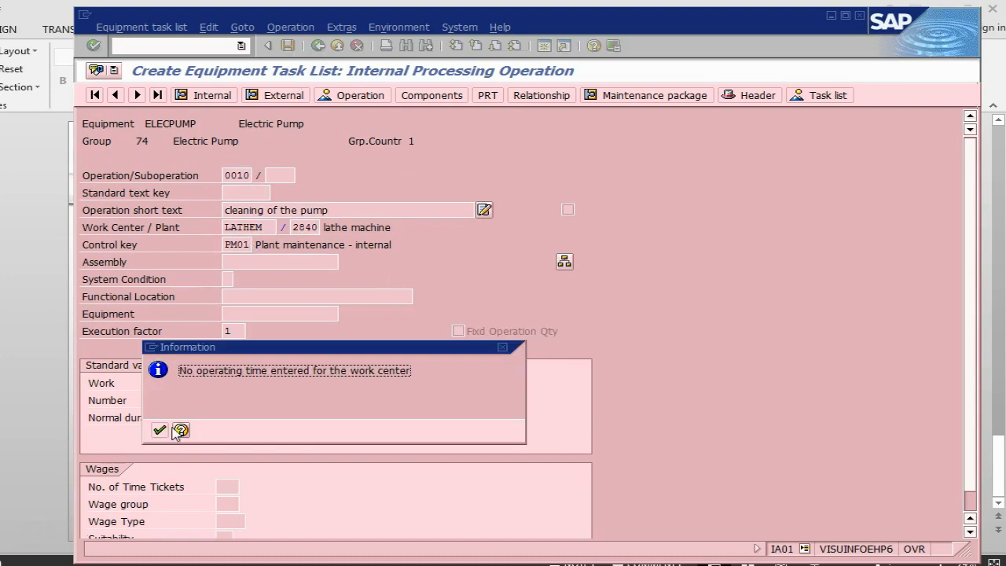
pyautogui.click(159, 430)
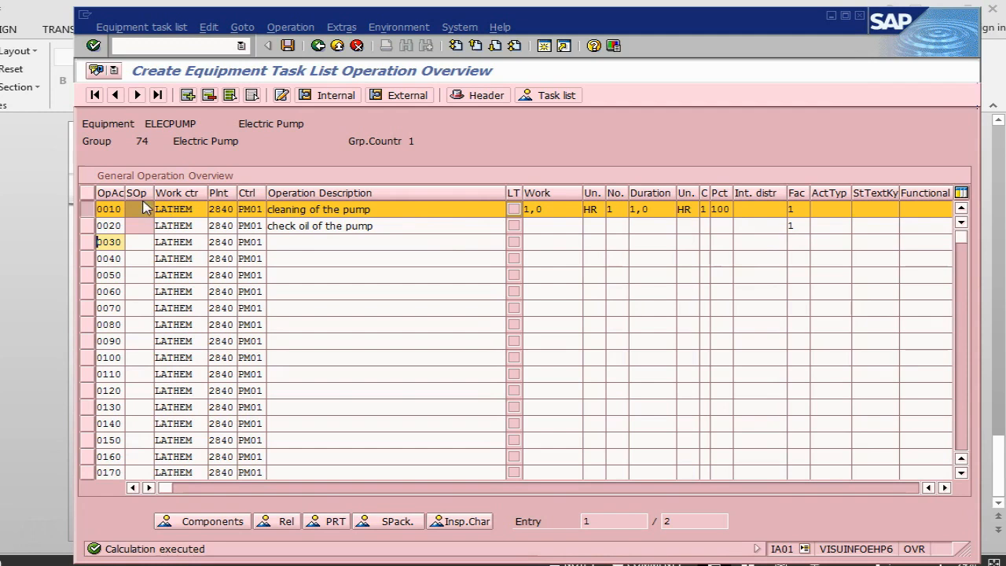
# Enter a work value of 1 hr and number 1 for operation 0020, "check oil of the pump".
pyautogui.click(549, 226)
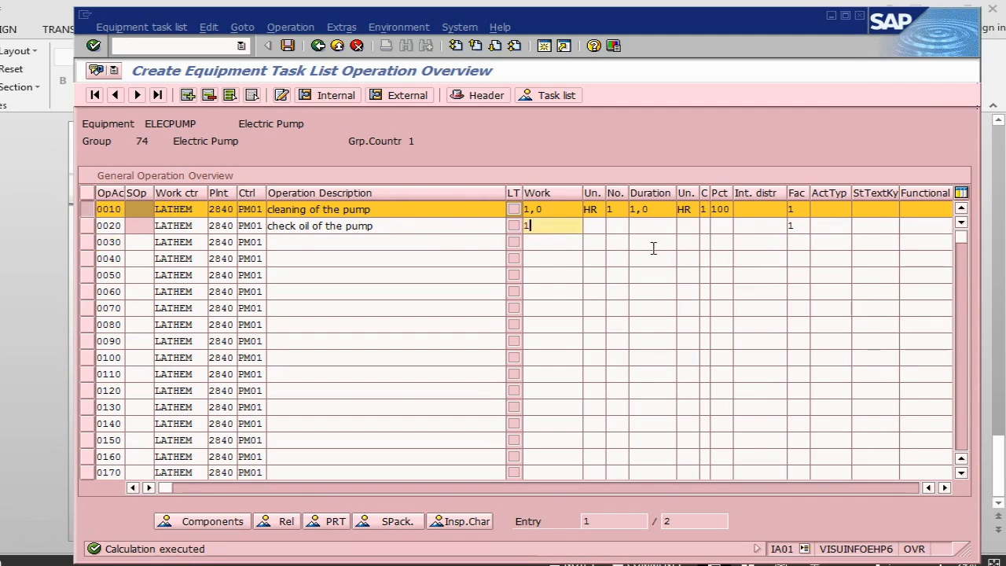
pyautogui.press('Tab')
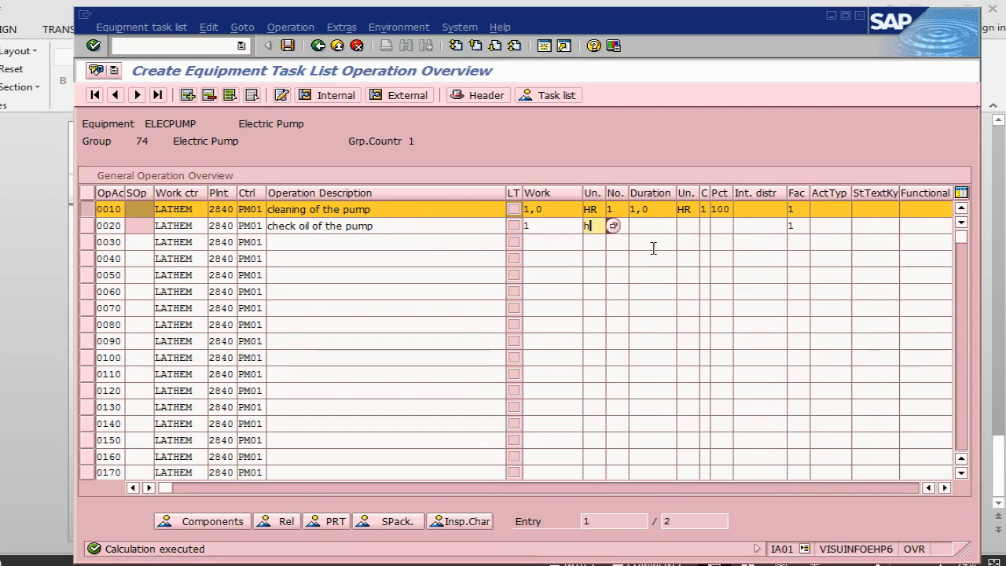
pyautogui.press('Tab')
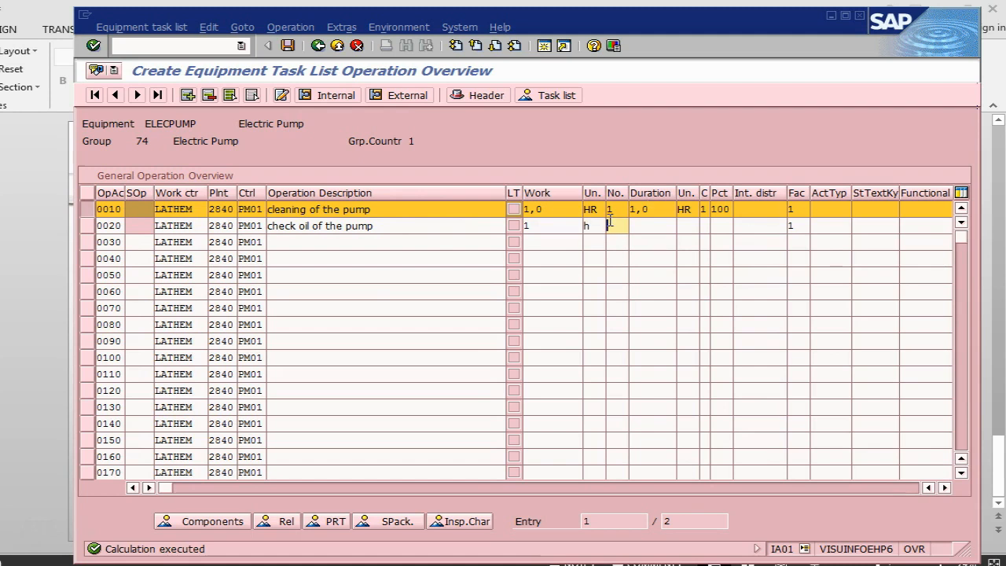
pyautogui.click(600, 226)
pyautogui.write('r')
pyautogui.click(623, 227)
pyautogui.write('1')
# Set operation 0020's duration to 1 hr and its percent to 100, and confirm the entries.
pyautogui.click(651, 226)
pyautogui.write('1')
pyautogui.click(694, 225)
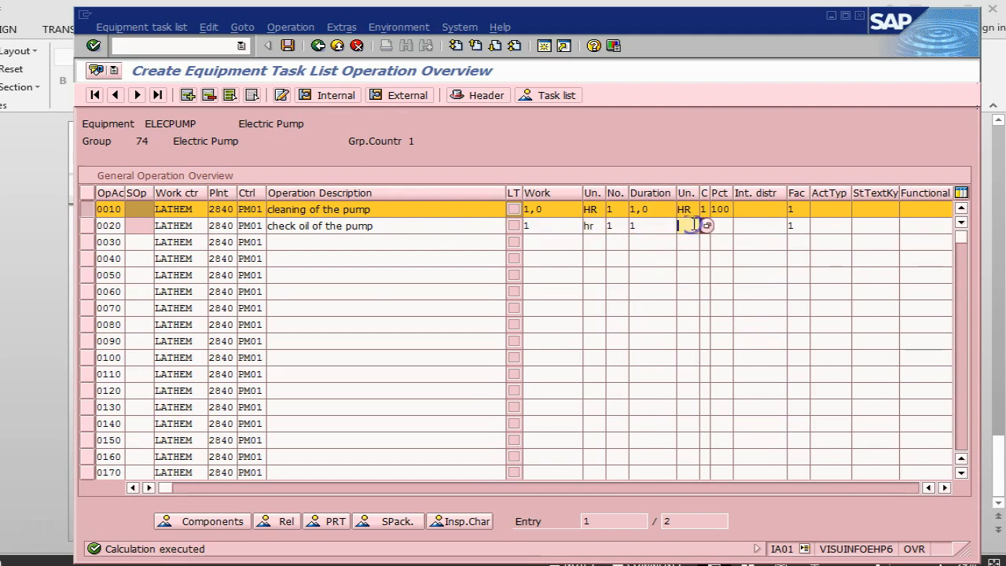
pyautogui.write('hr')
pyautogui.click(727, 226)
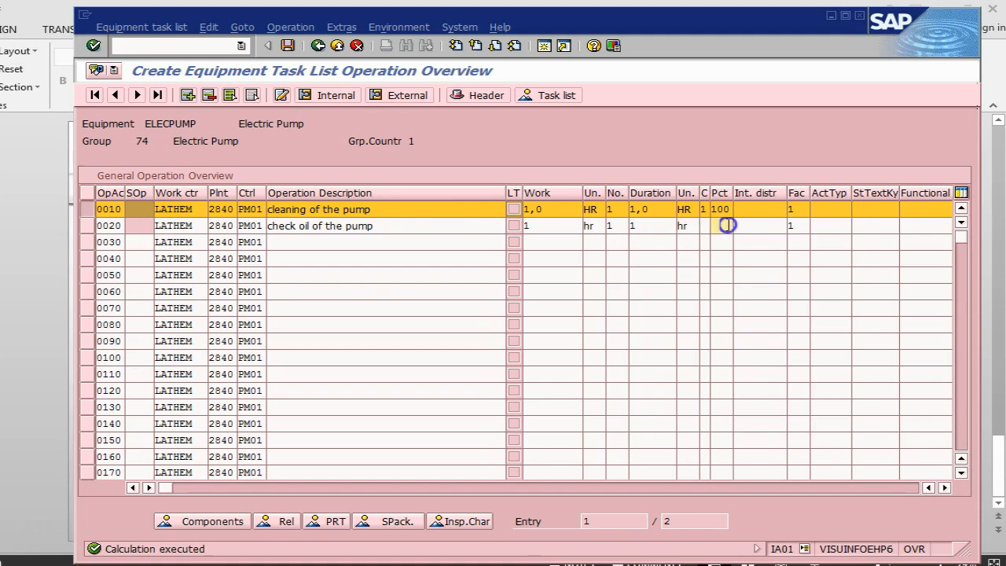
pyautogui.write('100')
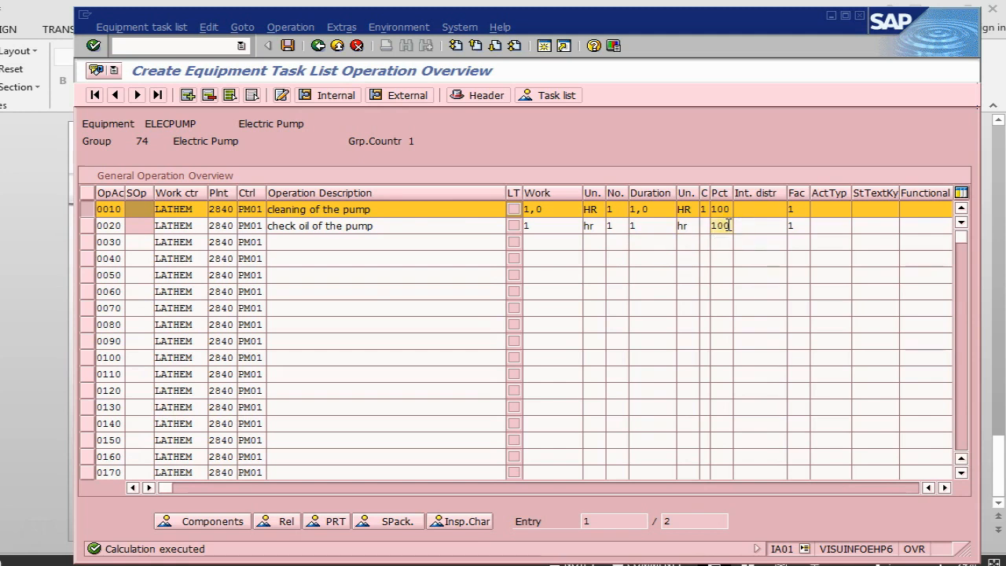
pyautogui.press('Return')
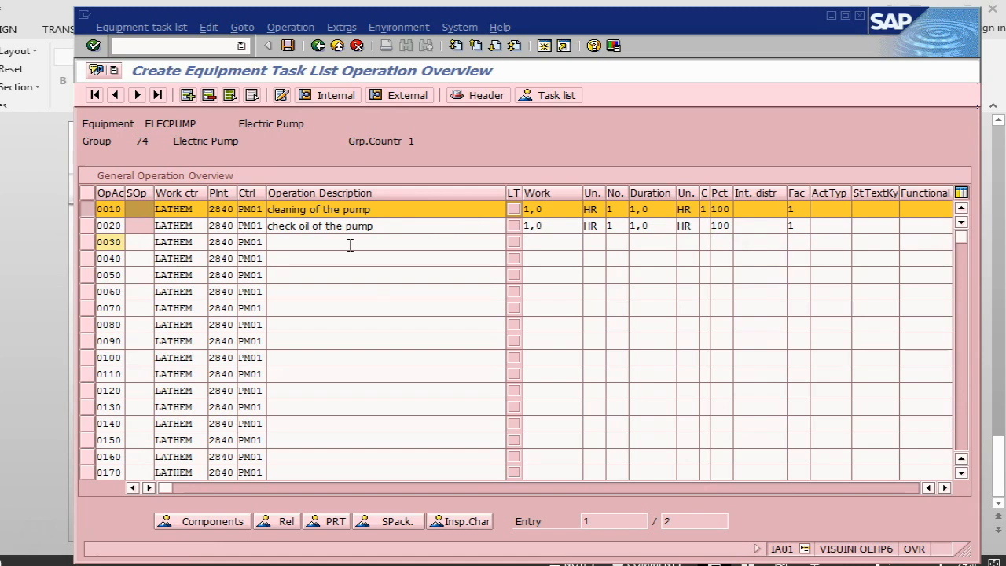
# Select only operation 0020 and open its component overview.
pyautogui.click(88, 226)
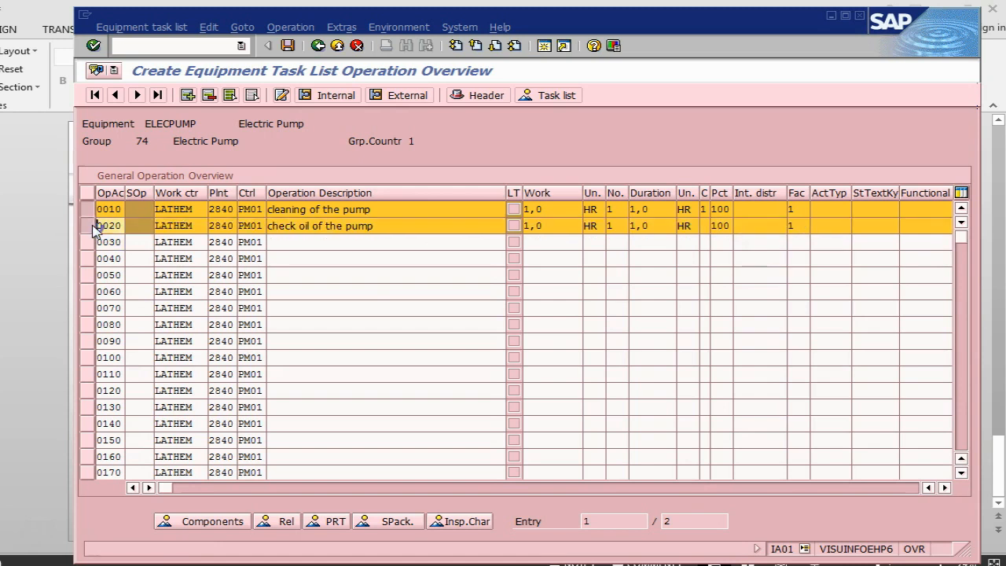
pyautogui.click(88, 209)
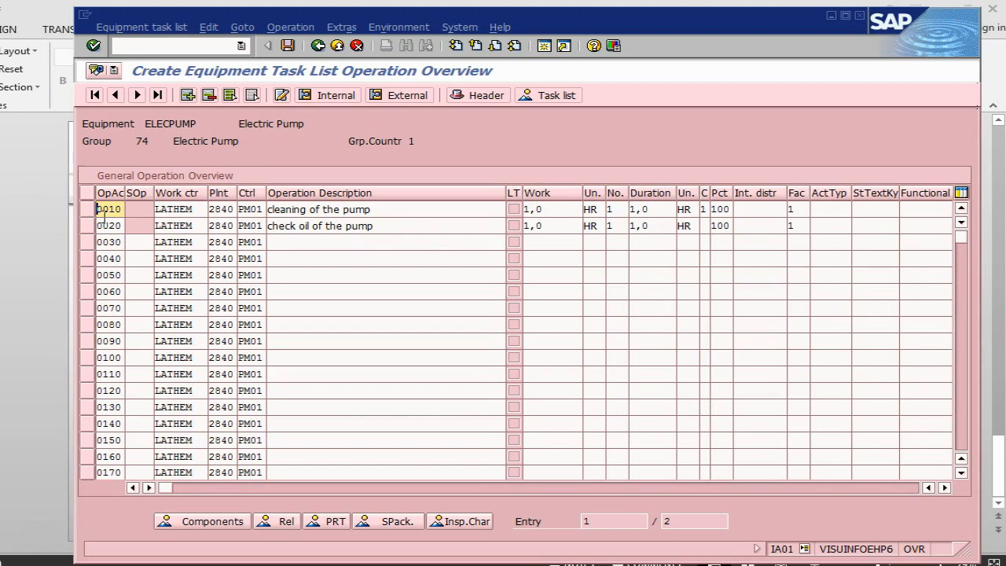
pyautogui.click(91, 226)
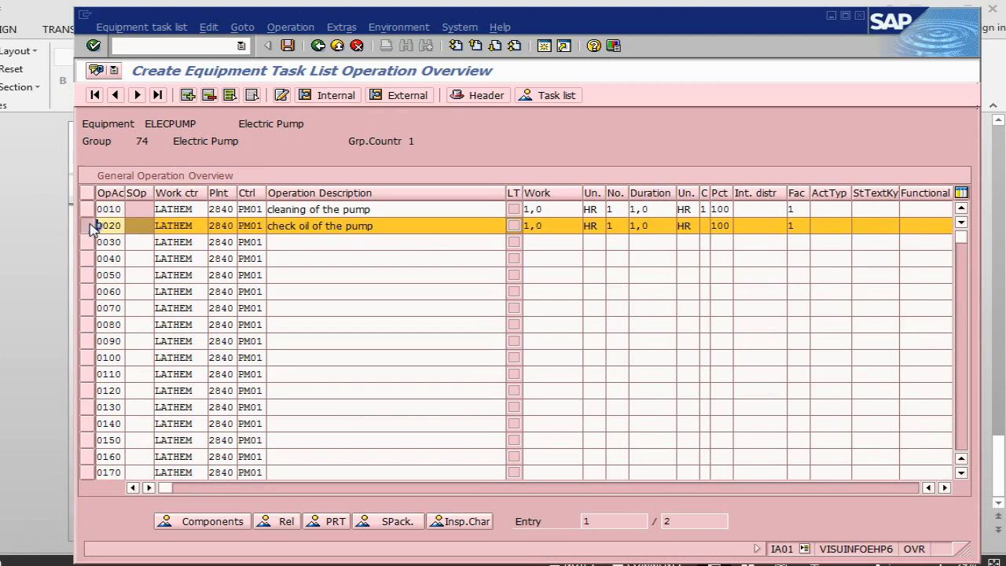
pyautogui.click(213, 522)
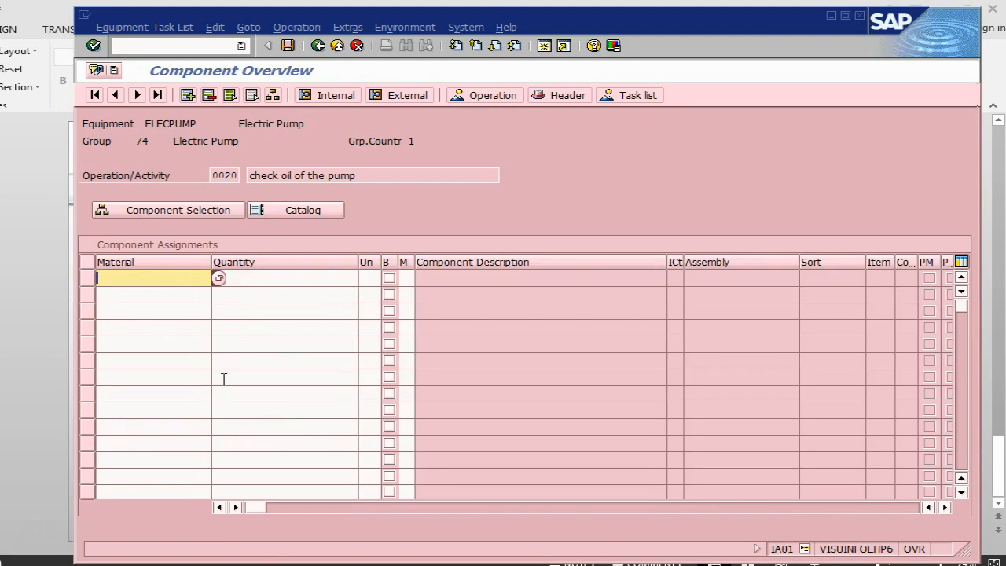
# Open an additional session and run the MM60 materials list for plant 2840.
pyautogui.click(546, 47)
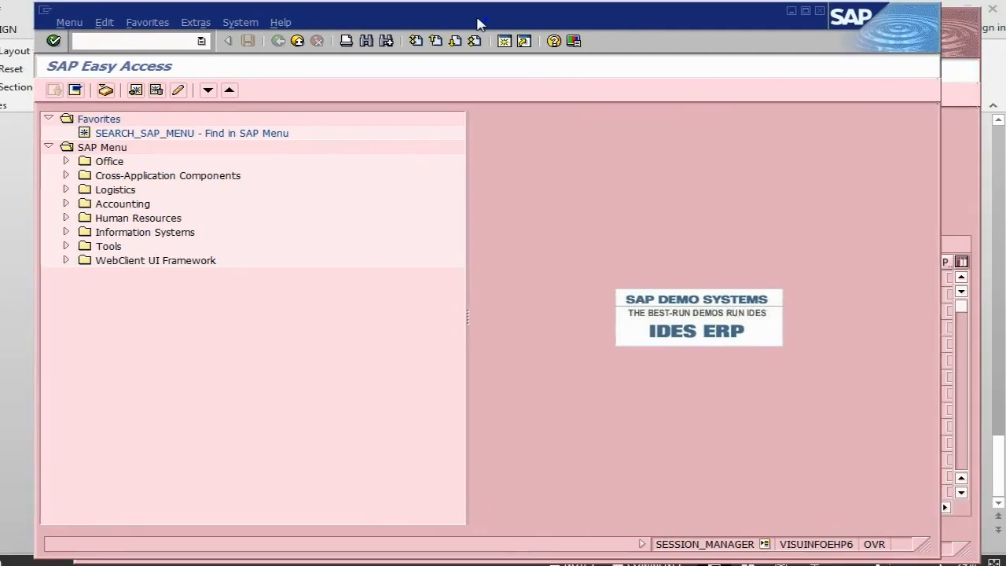
pyautogui.moveTo(478, 24); pyautogui.dragTo(472, 23)
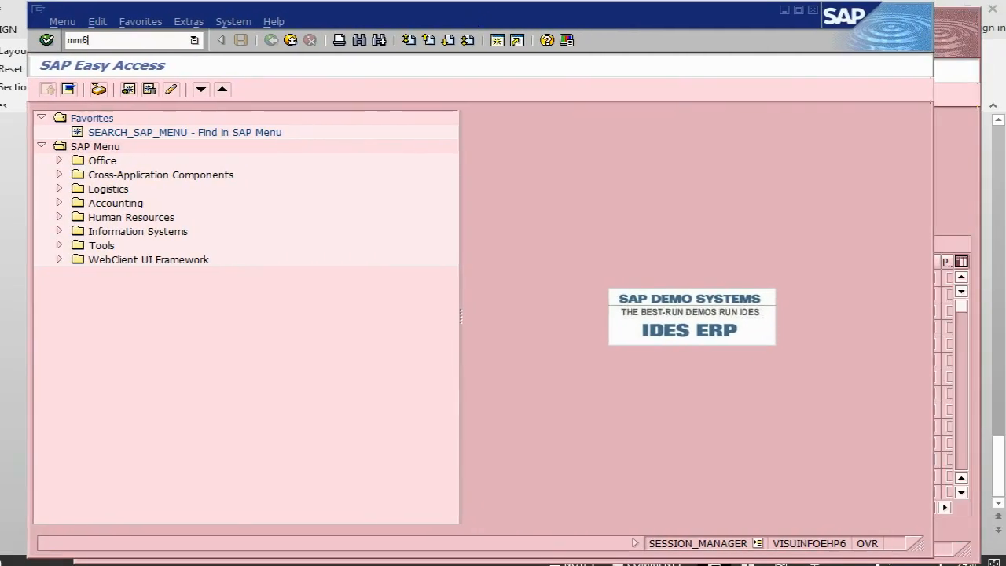
pyautogui.press('Return')
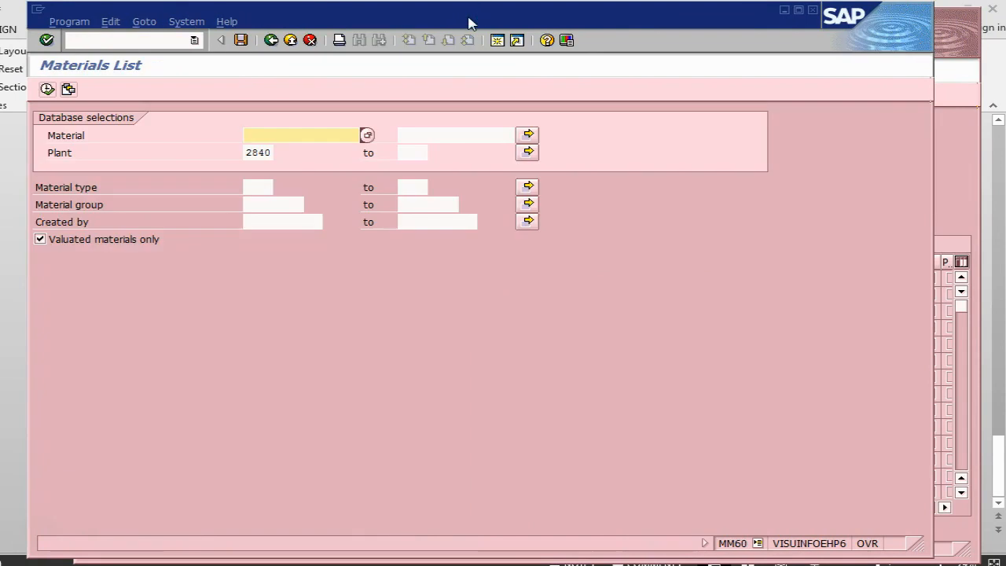
pyautogui.click(47, 89)
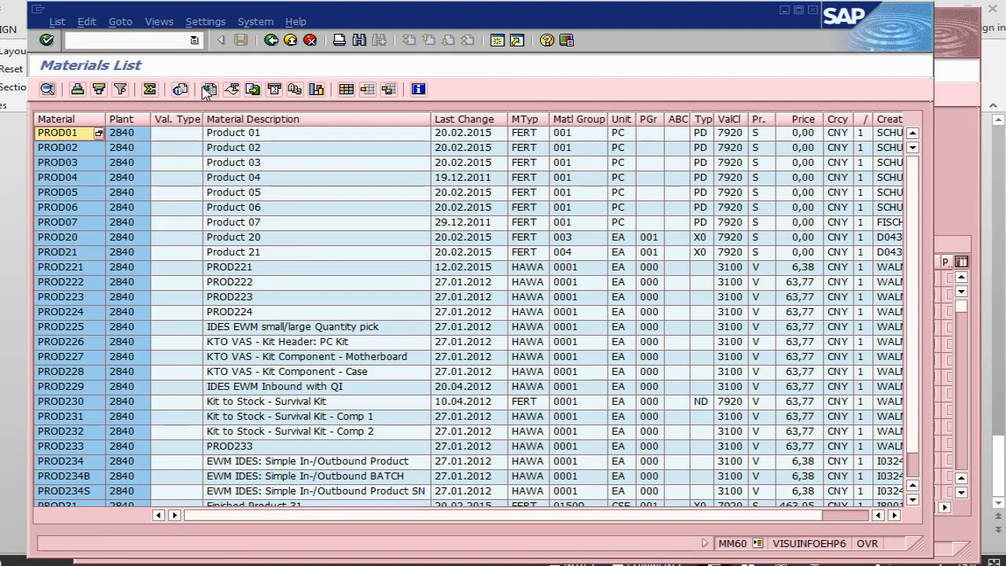
# Search the materials list for "oil", close the search and look through the listed materials.
pyautogui.click(358, 40)
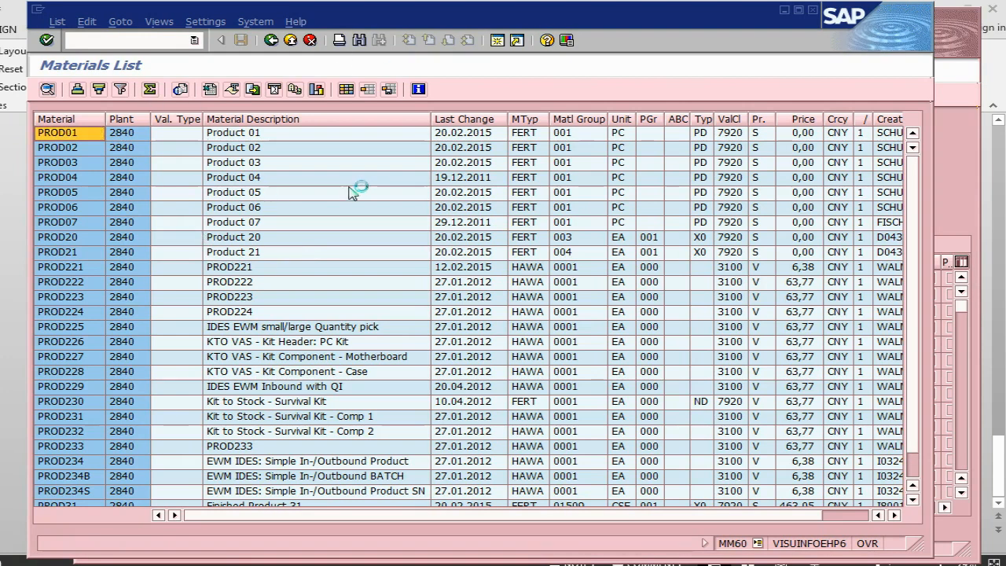
pyautogui.write('oi')
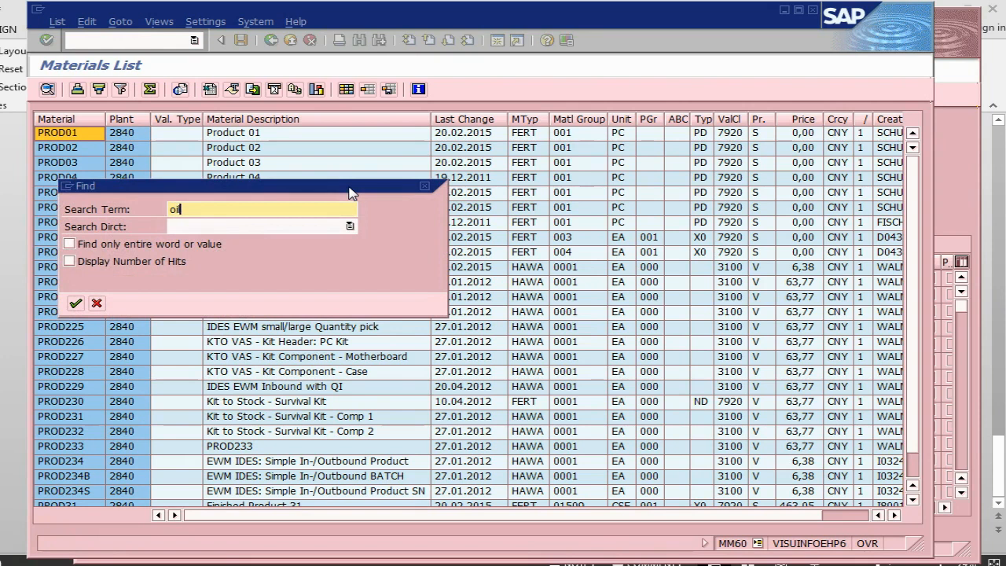
pyautogui.write('l')
pyautogui.press('Return')
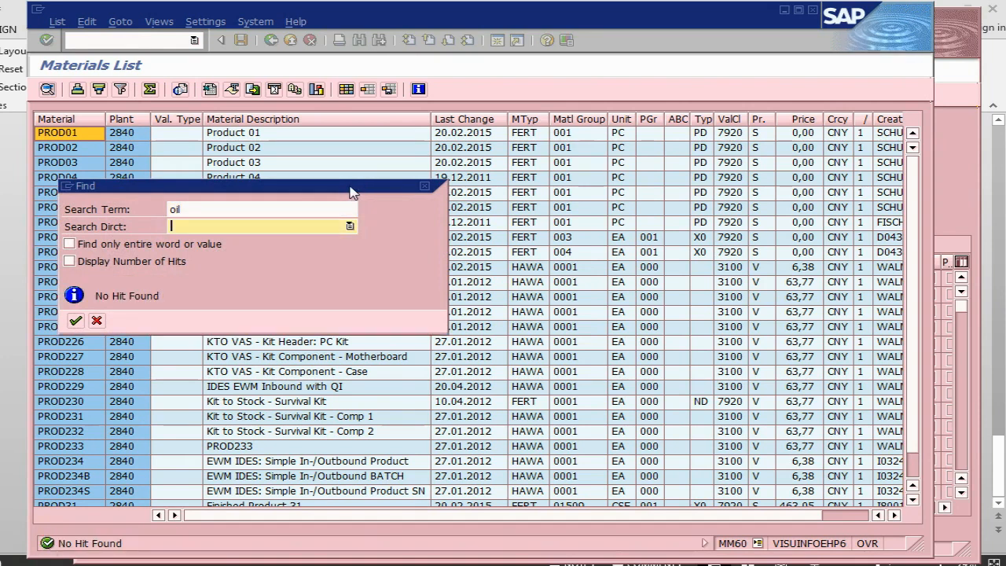
pyautogui.click(75, 321)
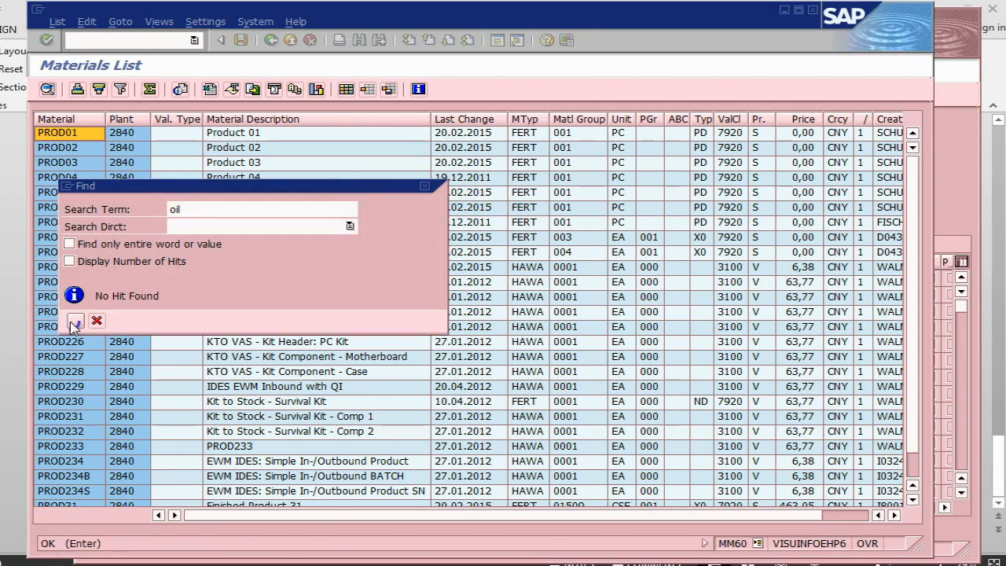
pyautogui.click(425, 187)
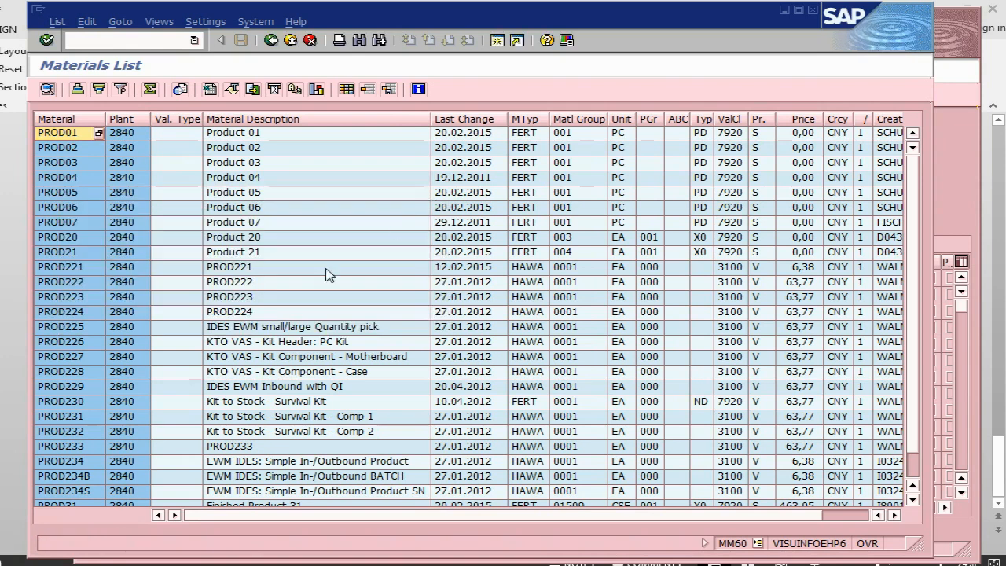
pyautogui.scroll(-1, 291, 229)
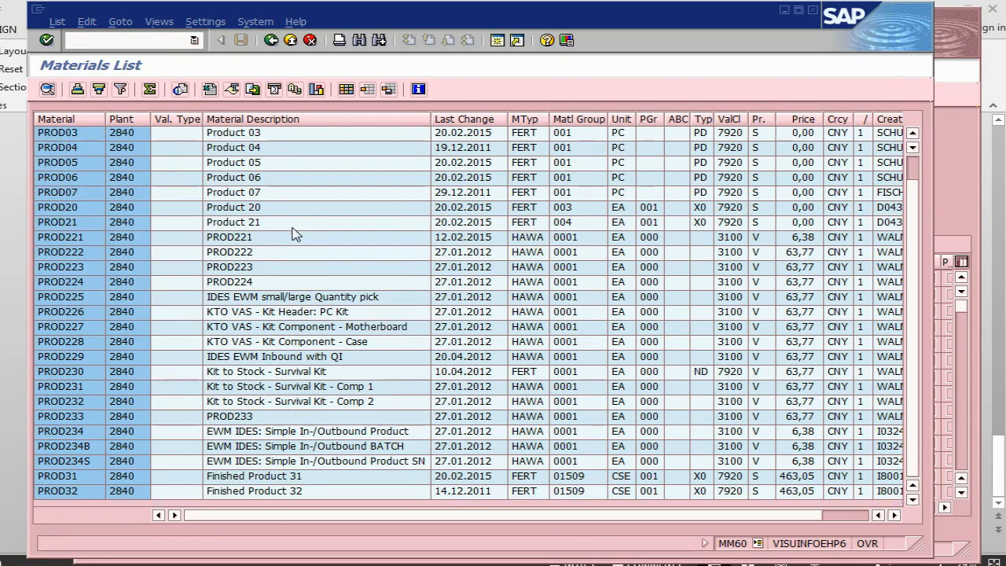
pyautogui.scroll(1, 294, 234)
# Run transaction MB52 for plant 2840 and look through the warehouse stocks of its materials.
pyautogui.click(127, 41)
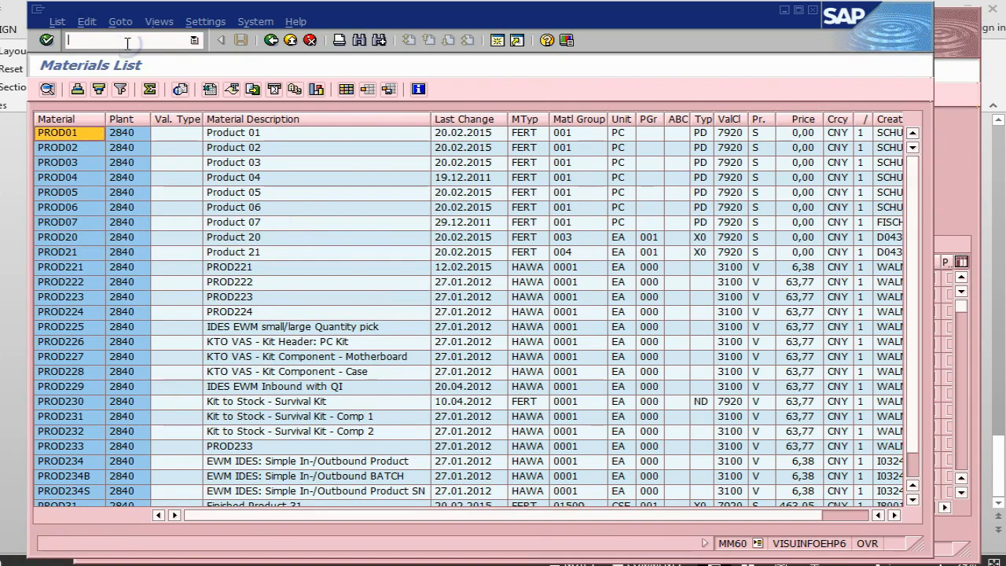
pyautogui.write('/nmb52')
pyautogui.press('Return')
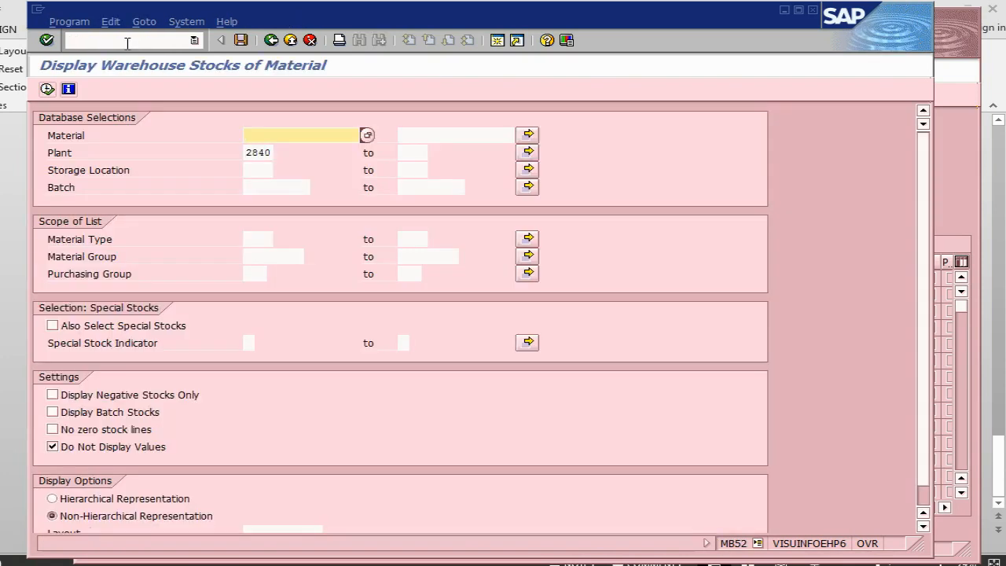
pyautogui.click(47, 89)
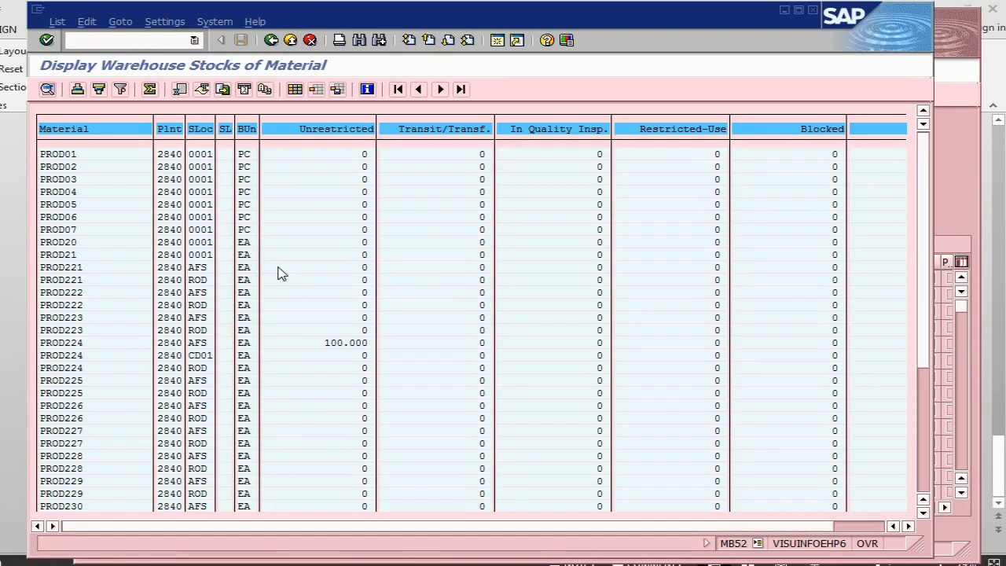
pyautogui.scroll(-1, 377, 312)
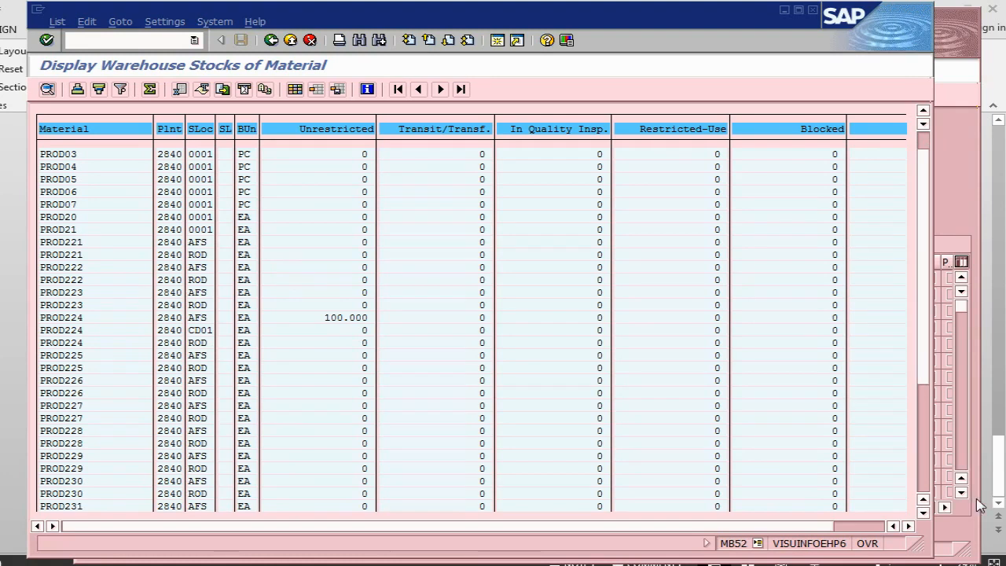
pyautogui.click(923, 486)
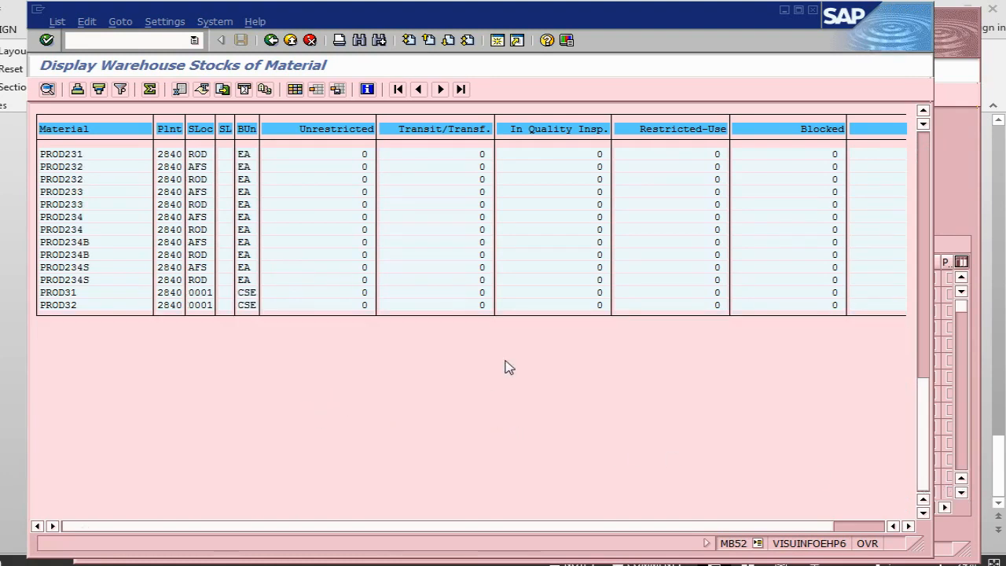
pyautogui.scroll(1, 788, 380)
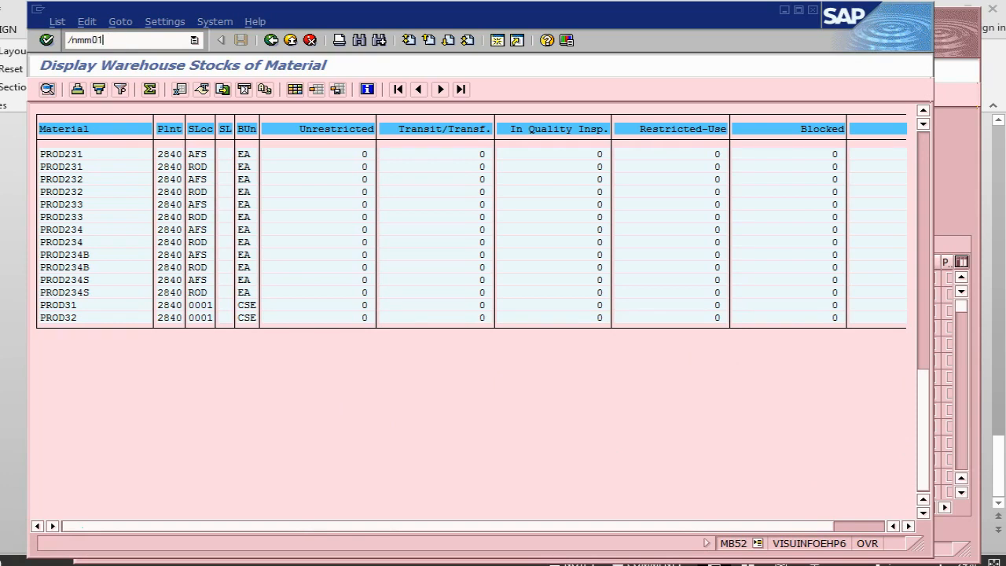
# Start material creation with MM01, naming the material Oil with industry sector Plant Engin./Construction.
pyautogui.press('Return')
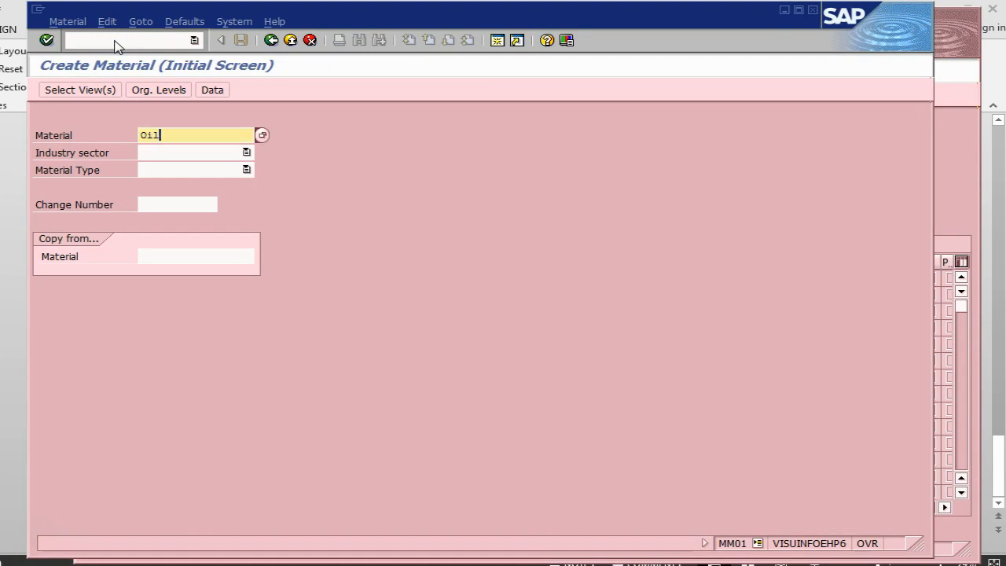
pyautogui.click(246, 154)
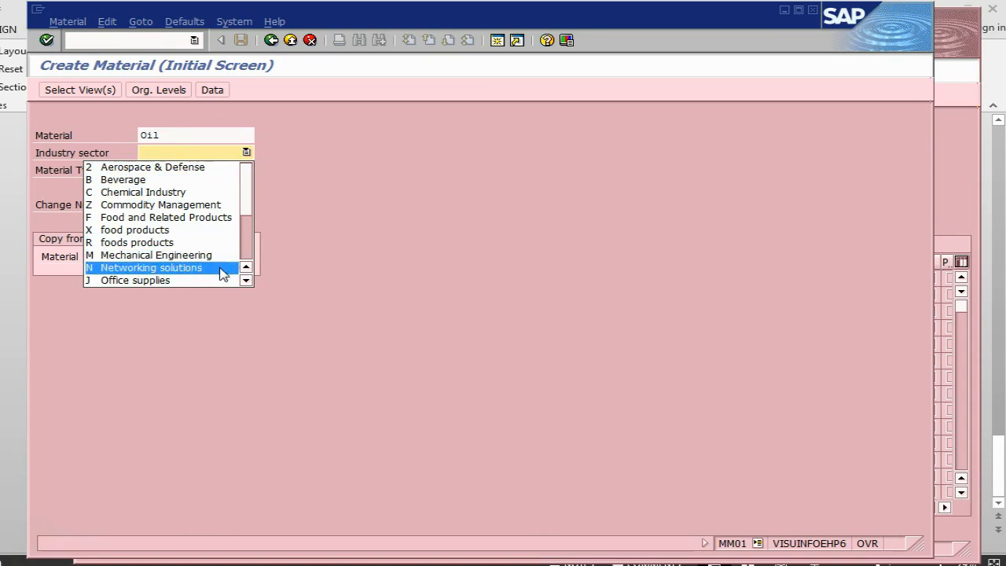
pyautogui.moveTo(245, 203); pyautogui.dragTo(247, 231)
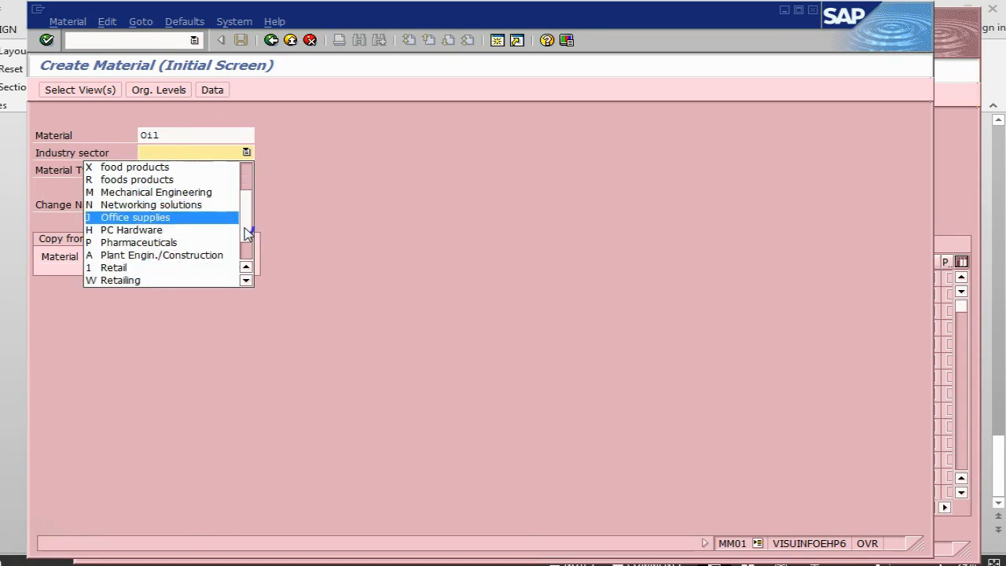
pyautogui.click(202, 258)
# Set the Oil material's type to FERT STANDARD.
pyautogui.click(181, 170)
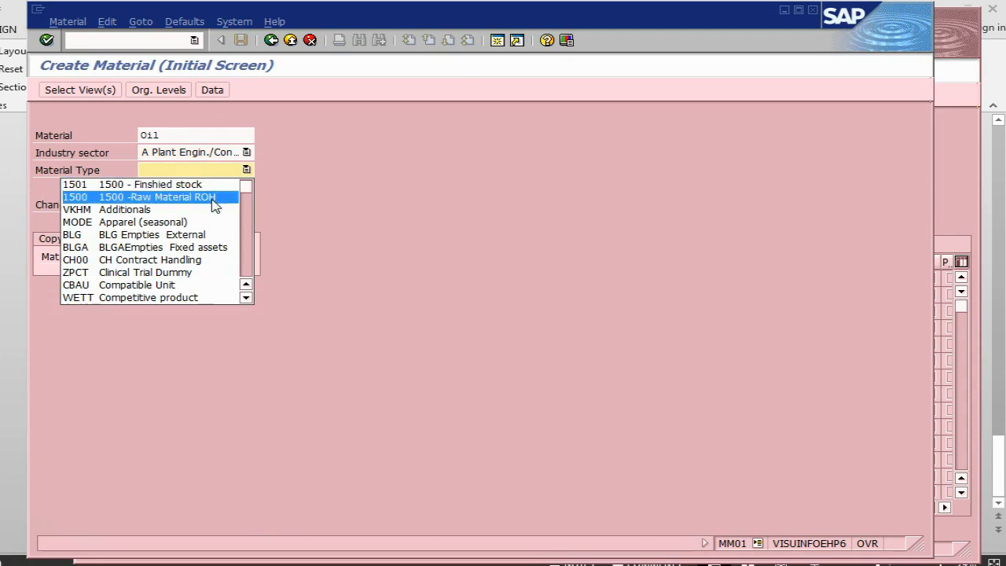
pyautogui.moveTo(244, 184); pyautogui.dragTo(236, 269)
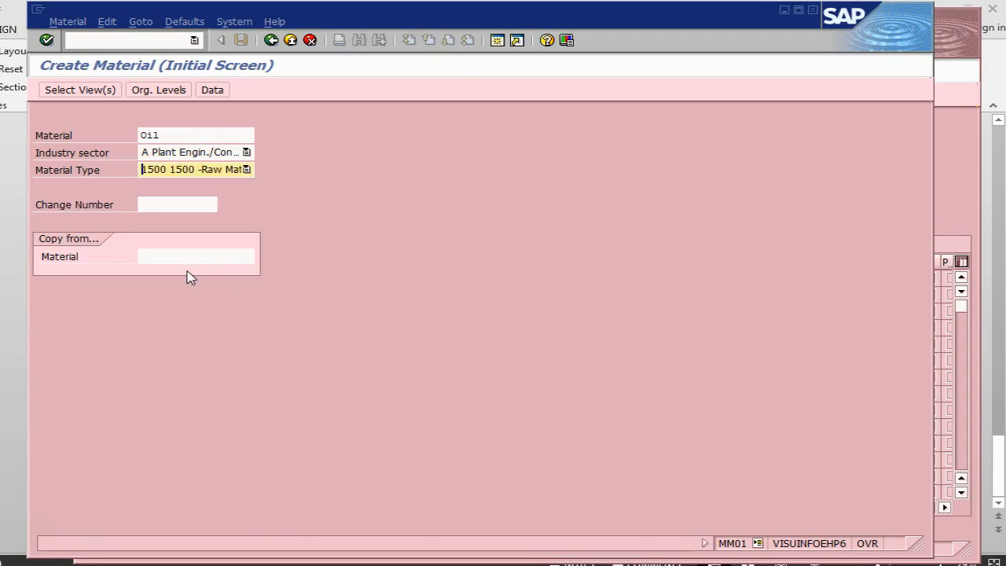
pyautogui.click(246, 170)
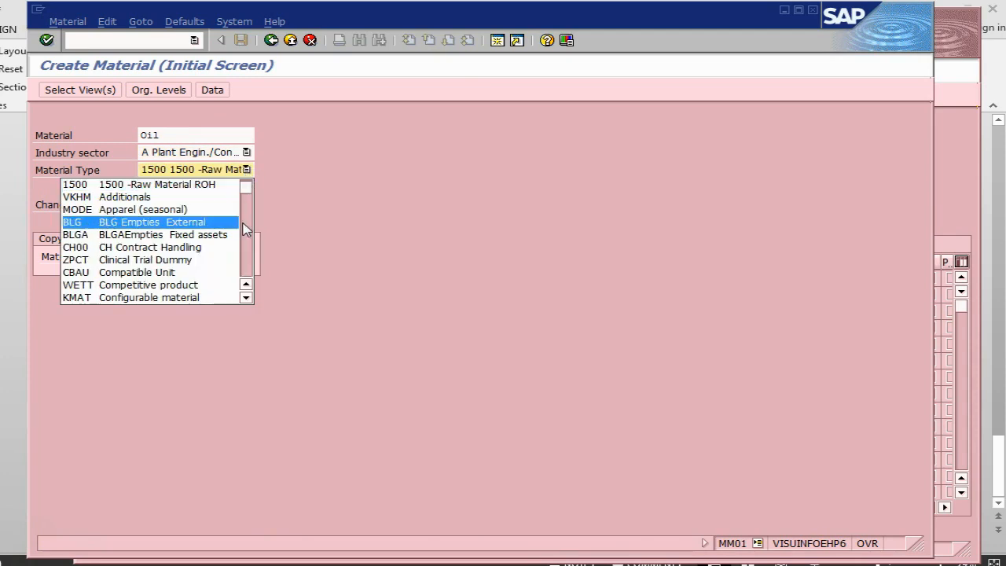
pyautogui.moveTo(248, 191); pyautogui.dragTo(248, 272)
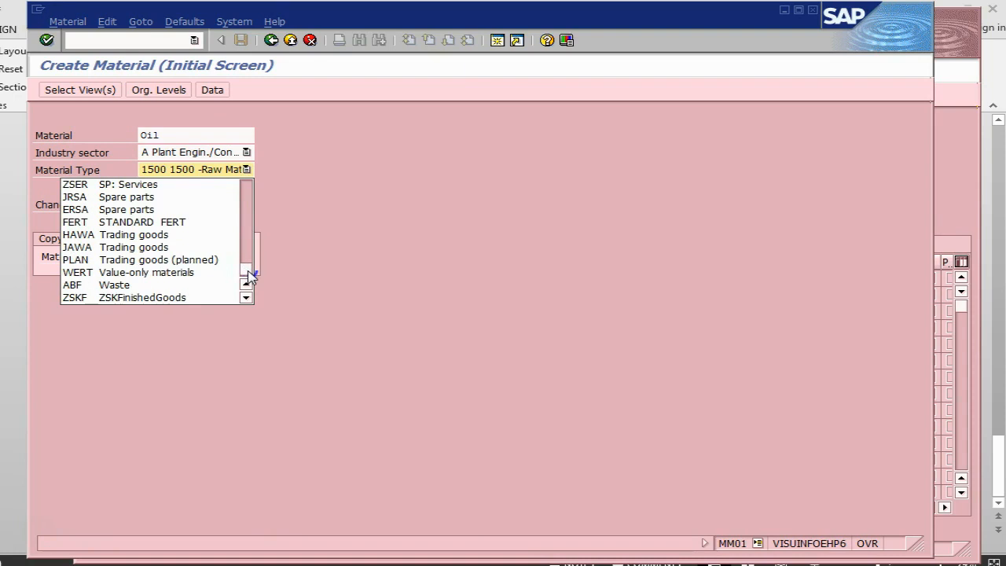
pyautogui.click(149, 223)
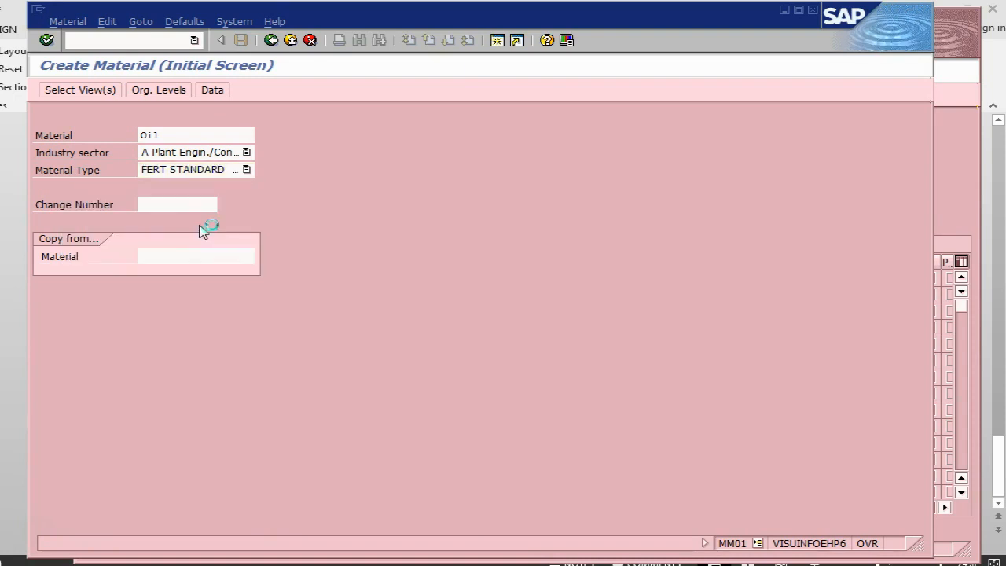
# Open the view selection for the Oil material and select Basic Data 1, Basic Data 2 and Purchasing.
pyautogui.press('Return')
pyautogui.click(285, 193)
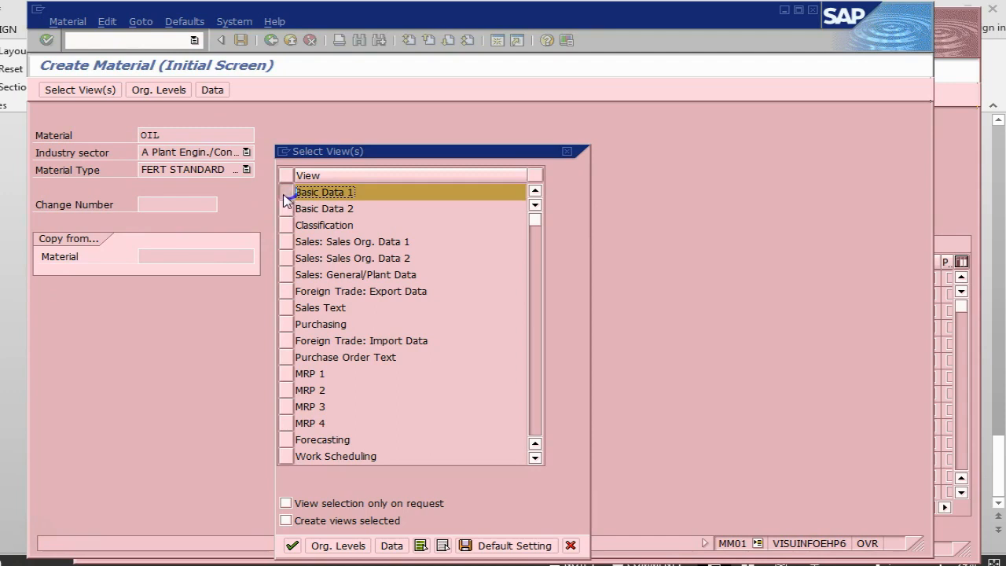
pyautogui.click(285, 209)
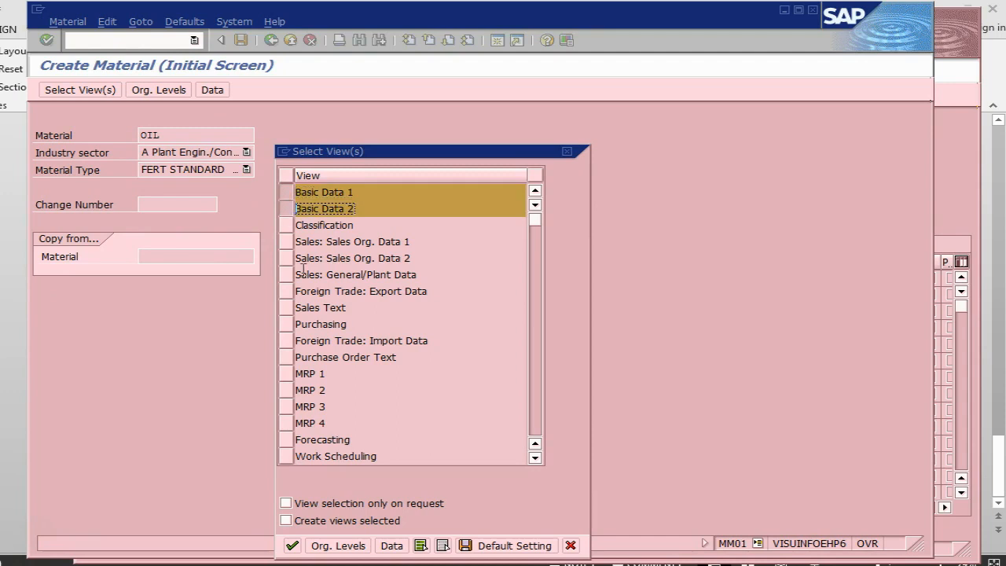
pyautogui.click(285, 325)
# Add the General Plant Data / Storage 1 and 2 and Accounting 1 and 2 views, and confirm the view selection.
pyautogui.scroll(-2, 474, 292)
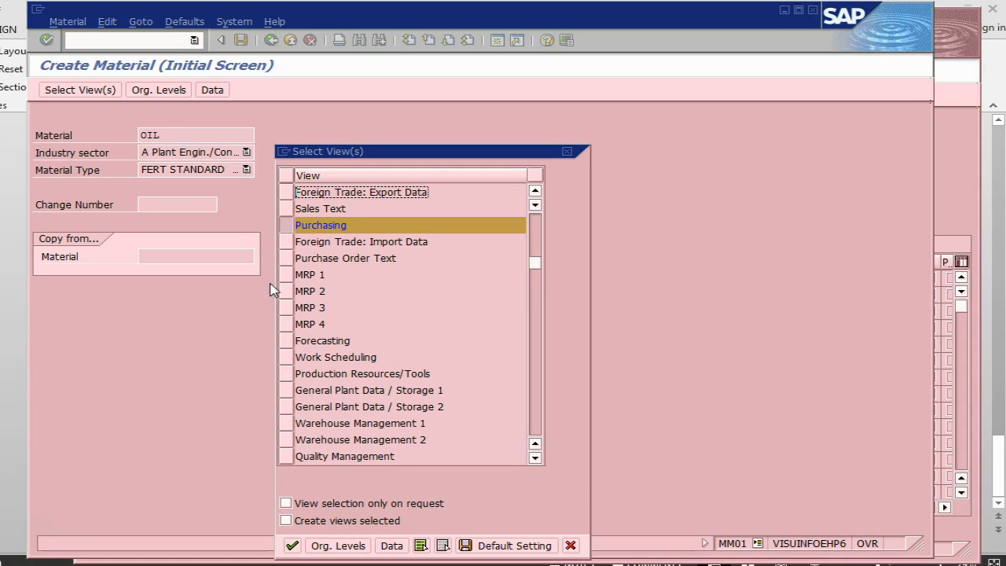
pyautogui.click(289, 391)
pyautogui.click(287, 407)
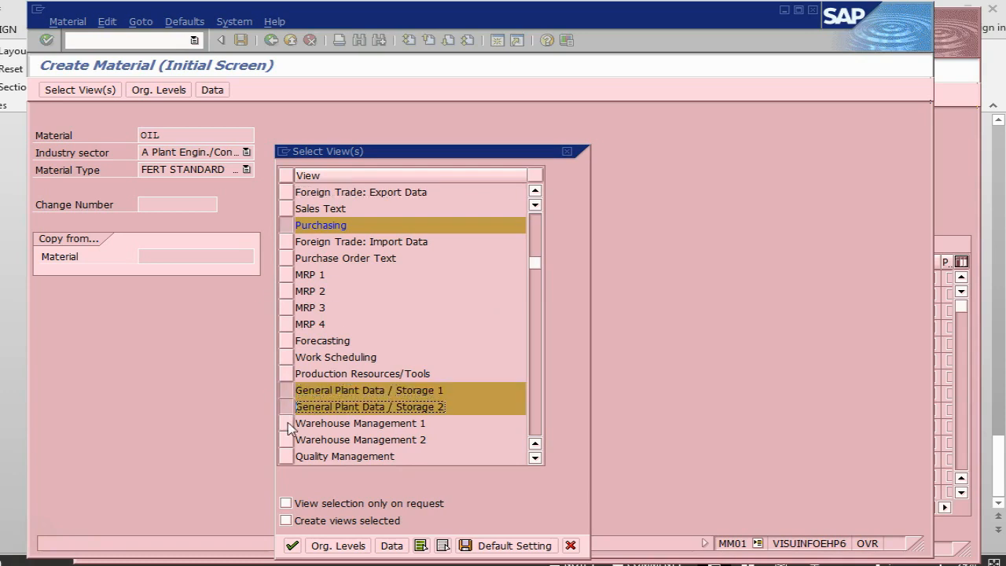
pyautogui.click(535, 458)
pyautogui.click(535, 458)
pyautogui.click(534, 459)
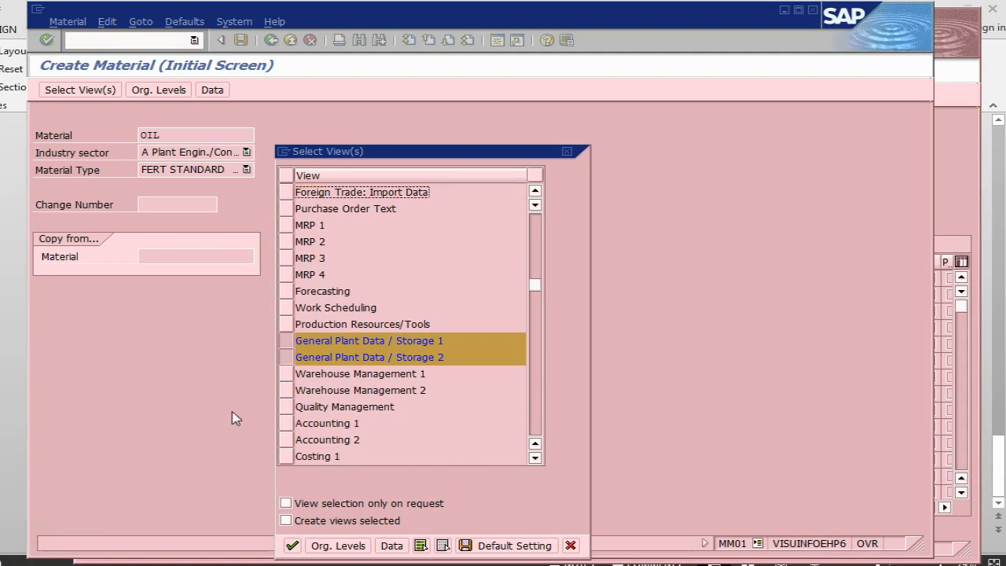
pyautogui.click(286, 423)
pyautogui.click(286, 440)
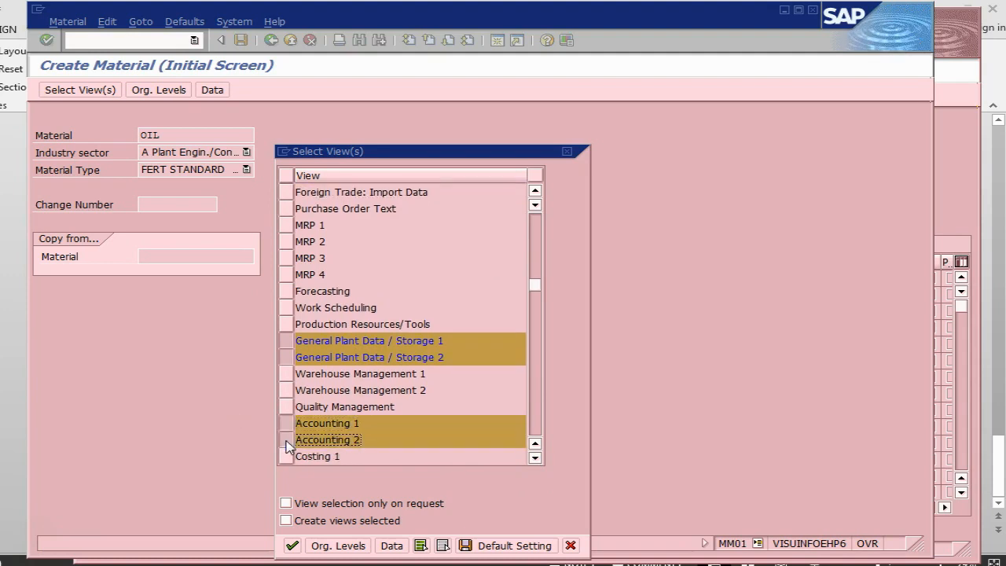
pyautogui.press('Return')
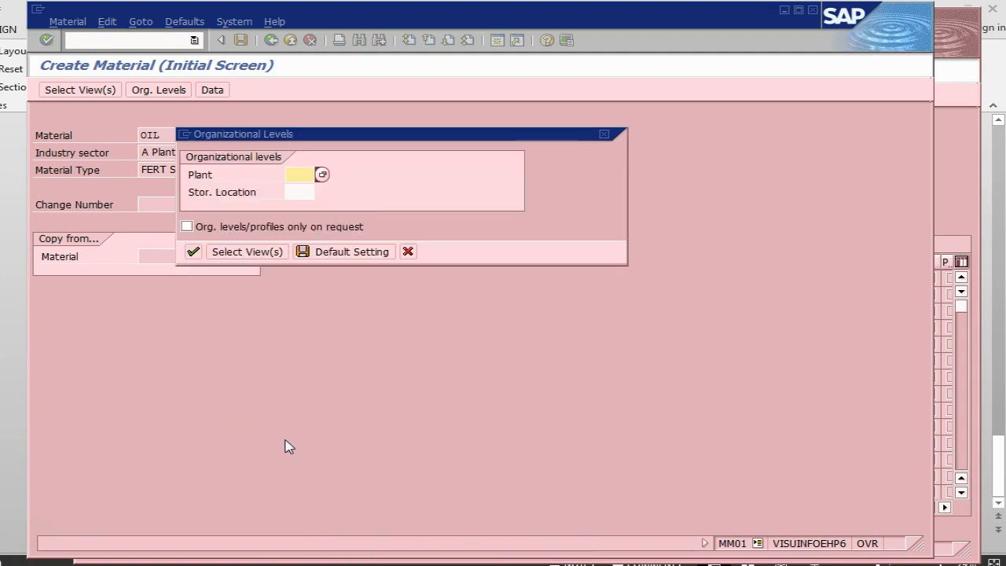
# Set the organizational levels to plant 2840 and storage location 0001.
pyautogui.write('2840')
pyautogui.press('Tab')
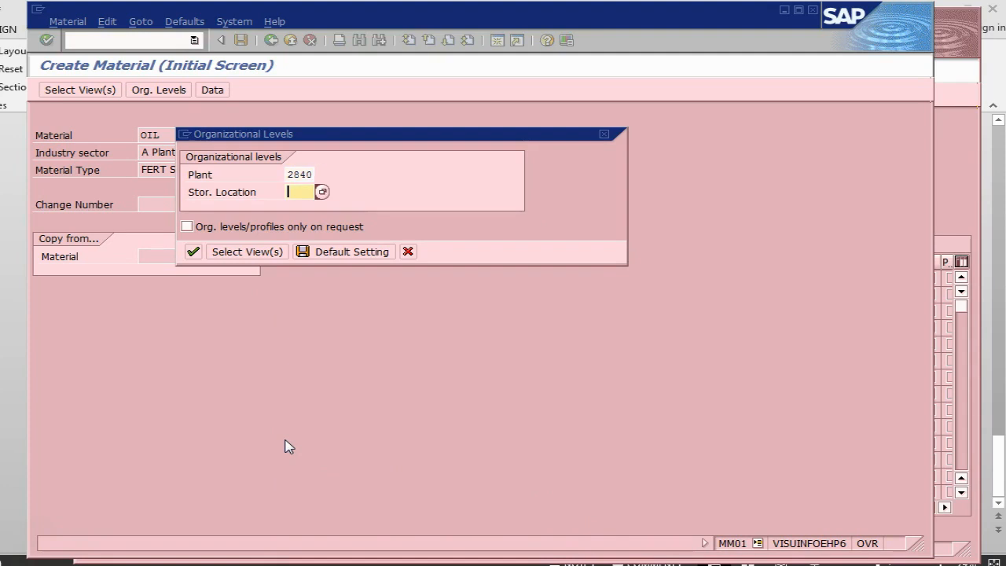
pyautogui.write('0001')
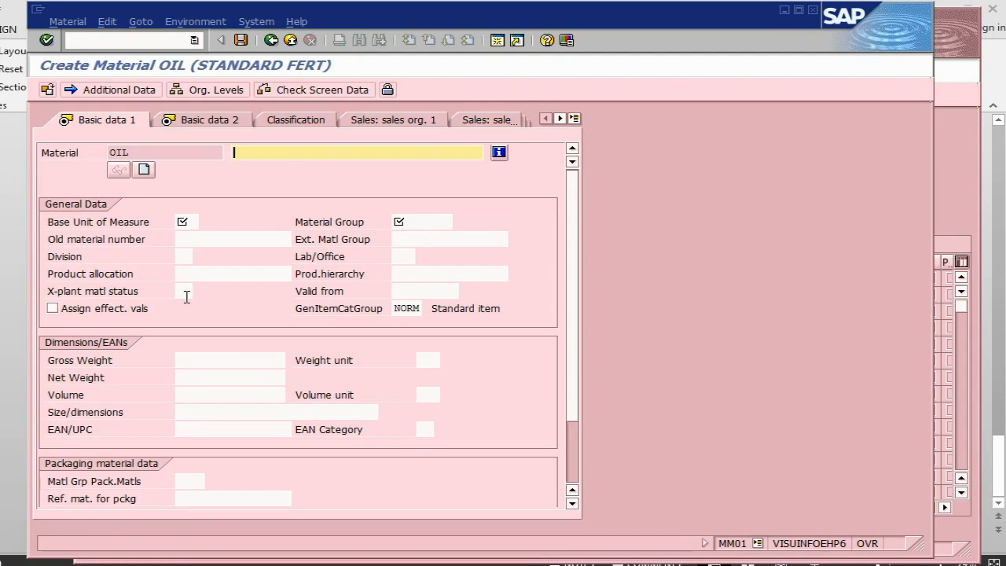
# Enter the material description Oil and set its base unit of measure to L (liter).
pyautogui.click(181, 220)
pyautogui.click(286, 152)
pyautogui.click(187, 222)
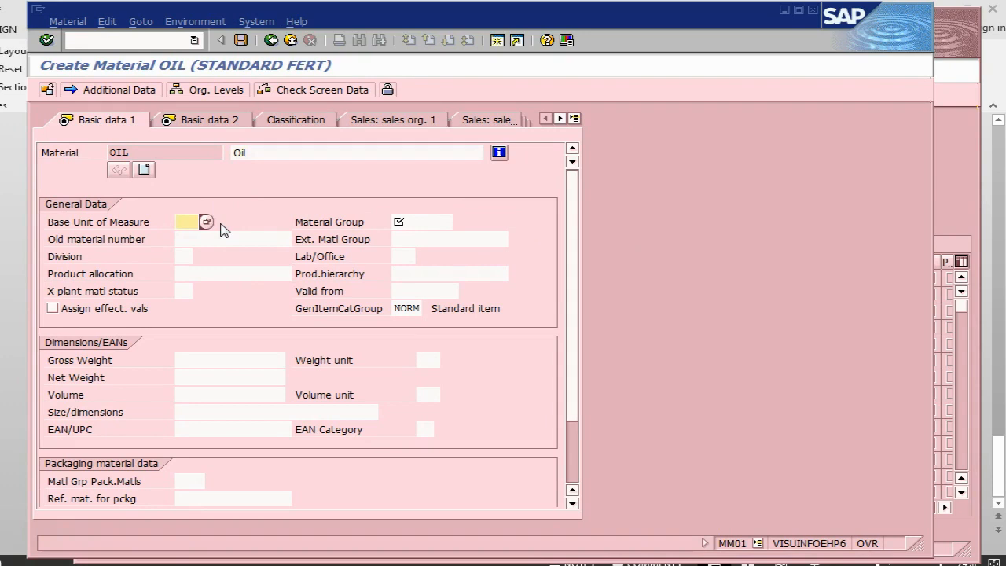
pyautogui.click(205, 222)
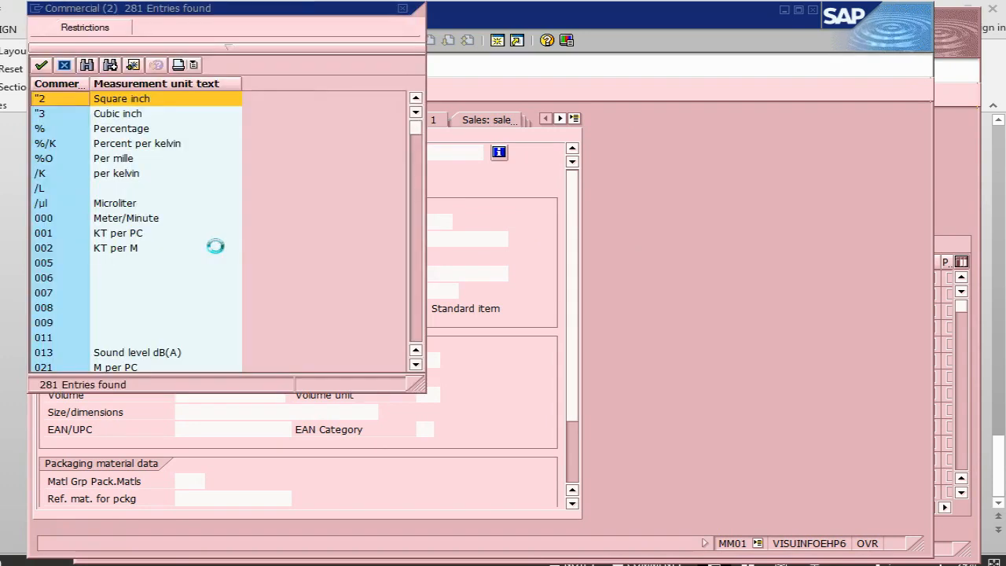
pyautogui.scroll(-5, 218, 252)
pyautogui.scroll(-15, 218, 251)
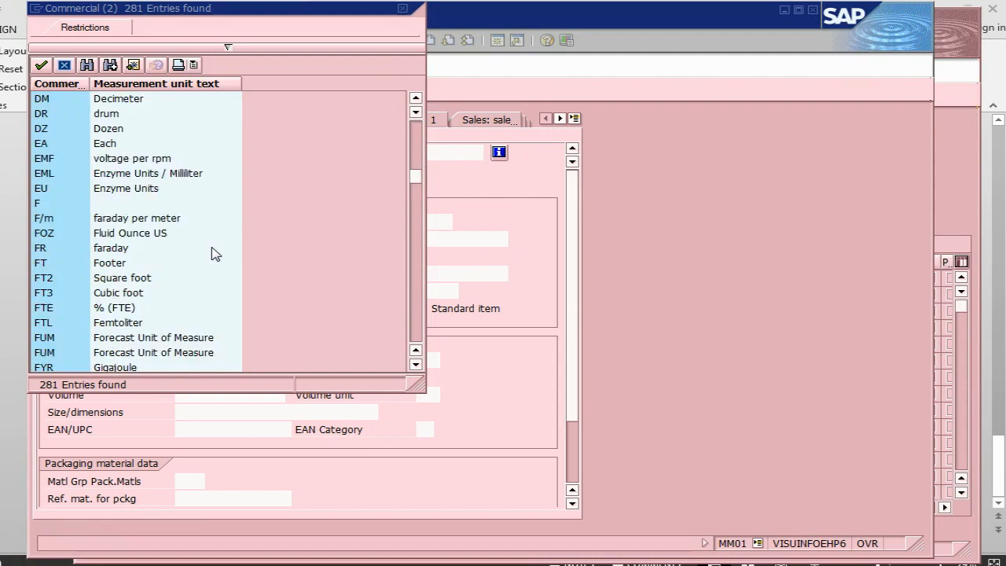
pyautogui.scroll(-8, 212, 254)
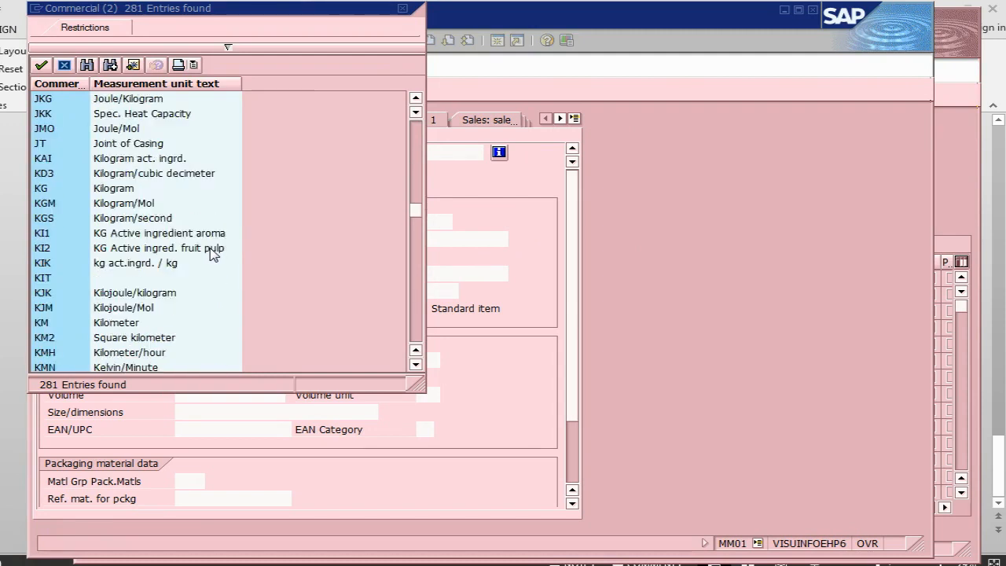
pyautogui.click(111, 307)
pyautogui.doubleClick(110, 307)
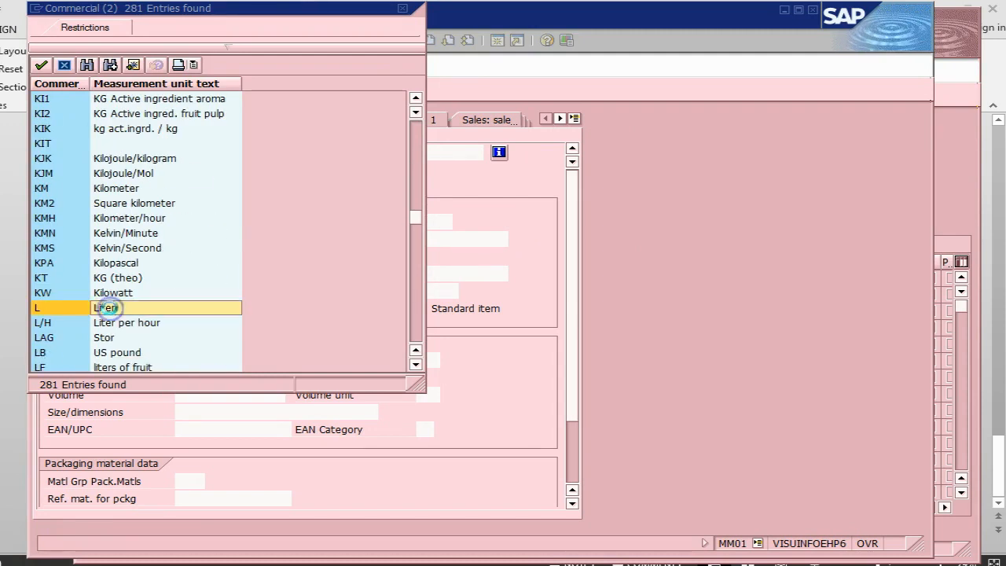
# Assign material group 001210 (Pumps Maintenance) and proceed to the Basic data 2 view.
pyautogui.click(417, 222)
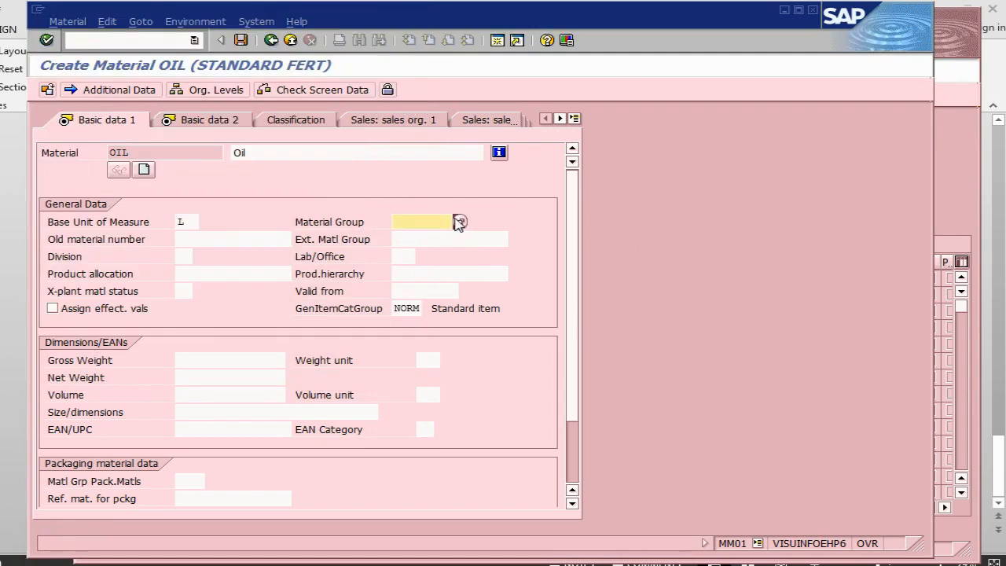
pyautogui.click(460, 222)
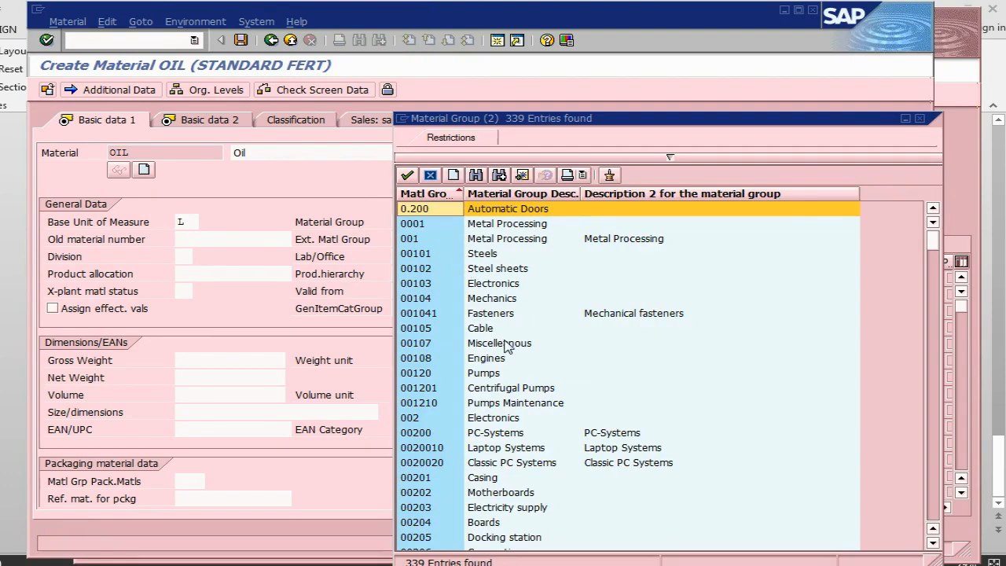
pyautogui.doubleClick(503, 402)
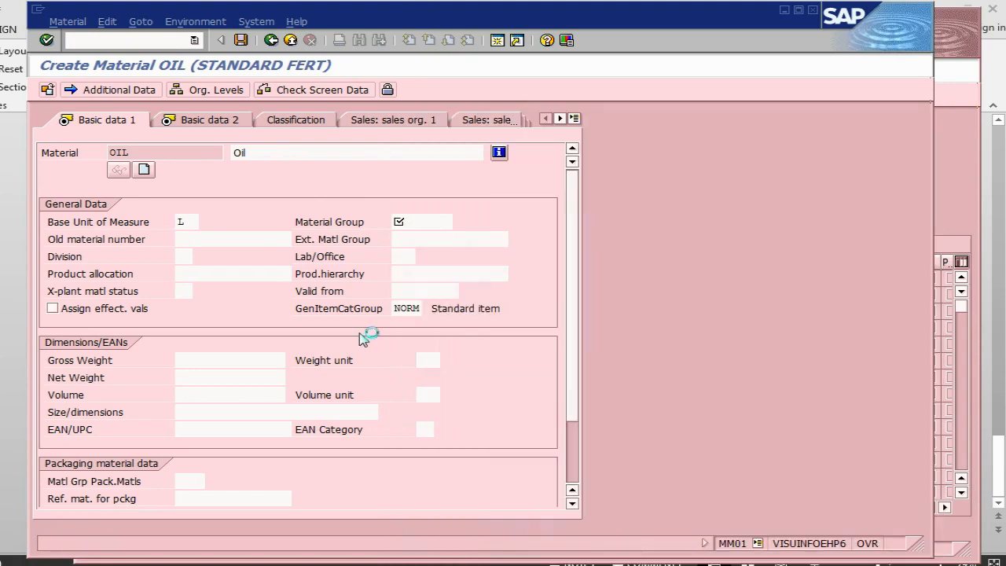
pyautogui.click(174, 128)
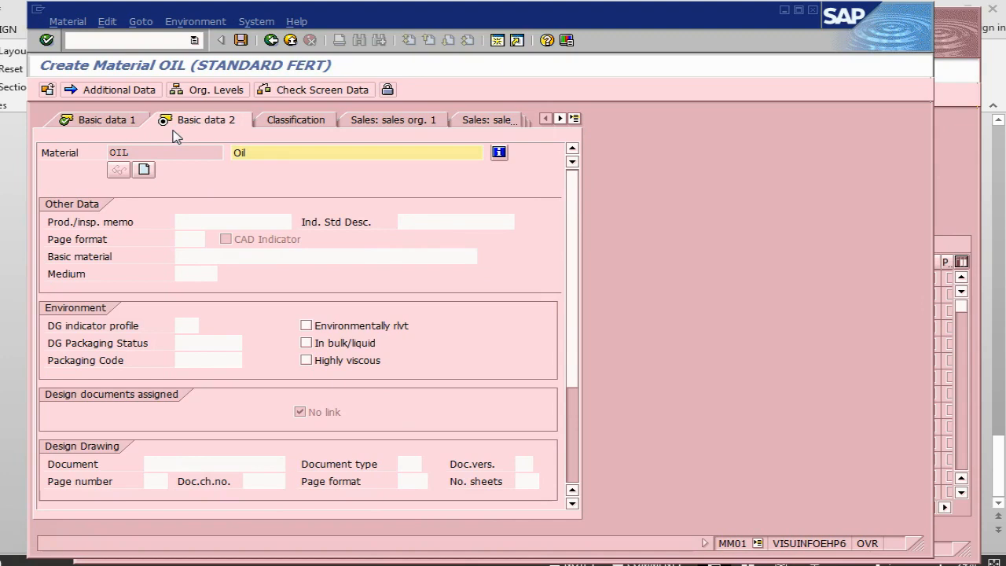
# Pass through the Basic data 2, Purchasing and Plant data / storage views without entries, up to Accounting 1.
pyautogui.press('Return')
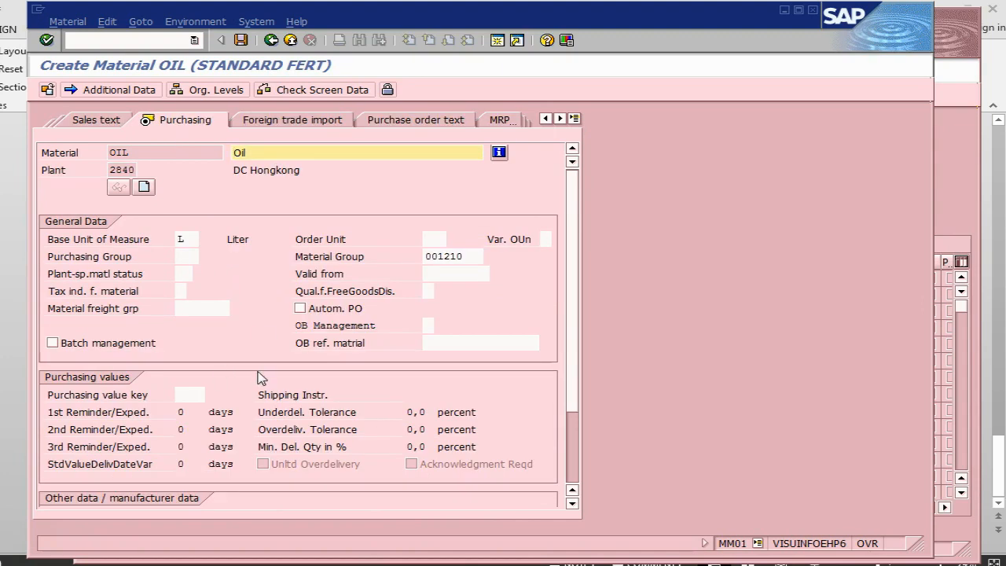
pyautogui.scroll(-2, 349, 293)
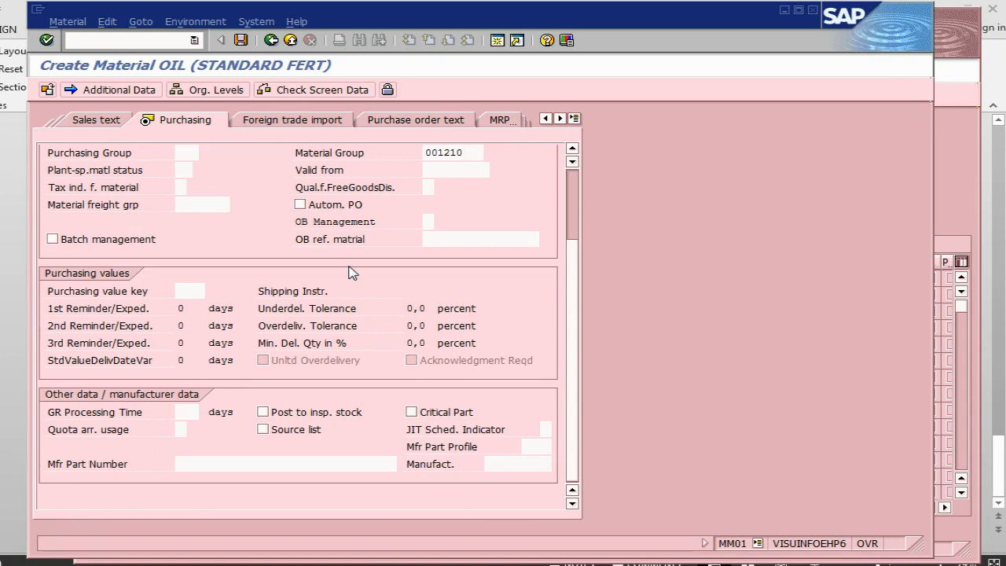
pyautogui.press('Return')
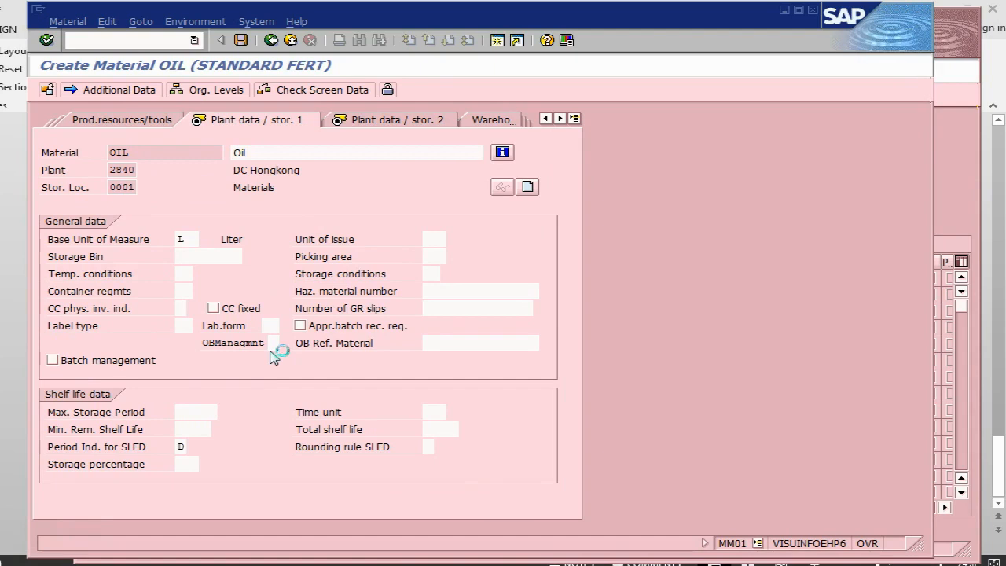
pyautogui.press('Return')
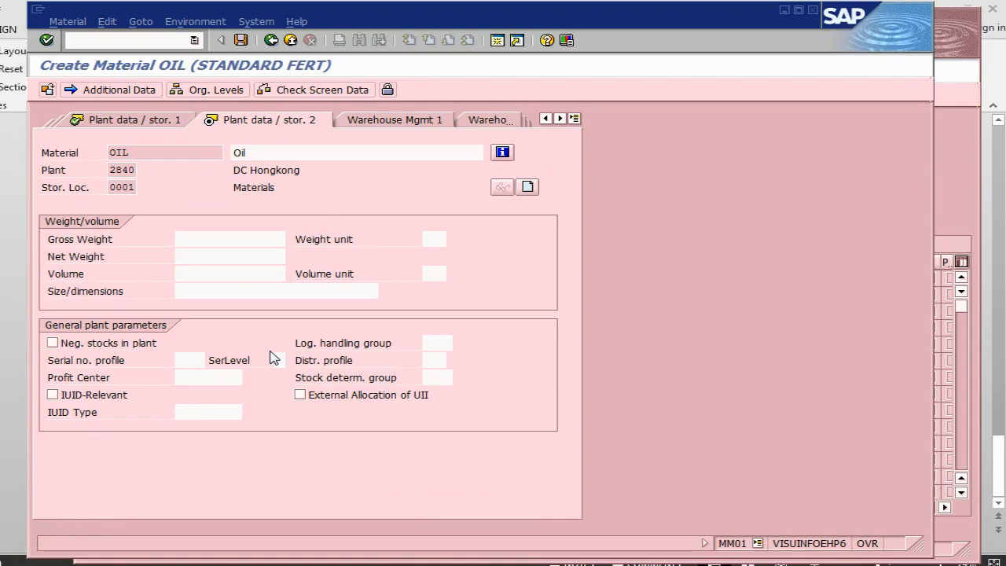
pyautogui.press('Return')
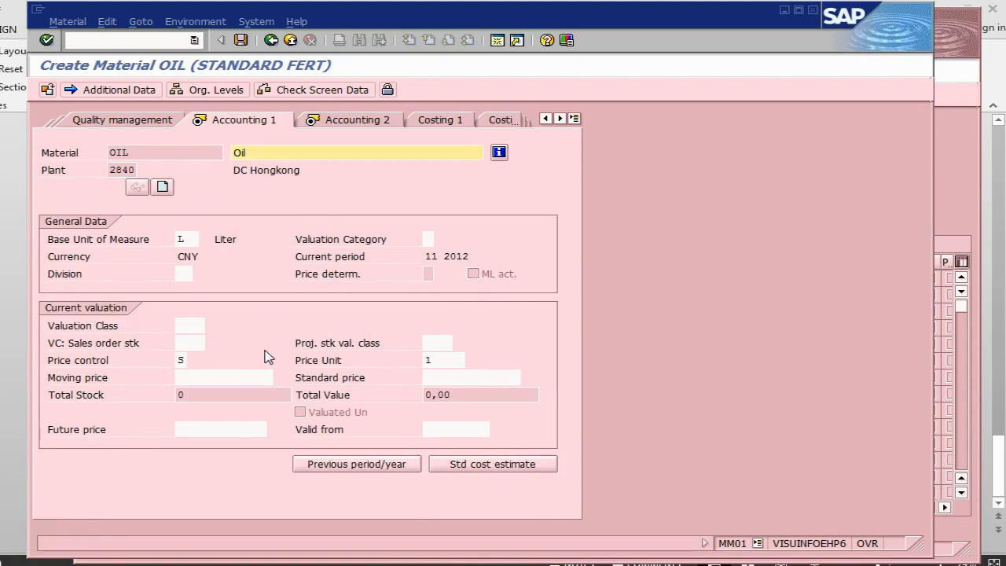
# Check the price control options, close them unchanged and enter a moving price of 2.
pyautogui.click(178, 363)
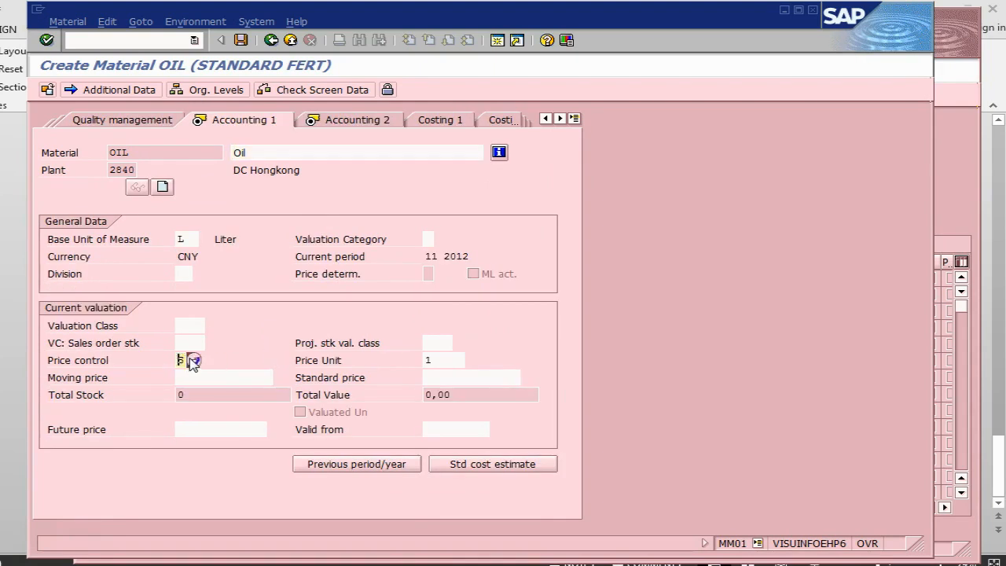
pyautogui.press('Return')
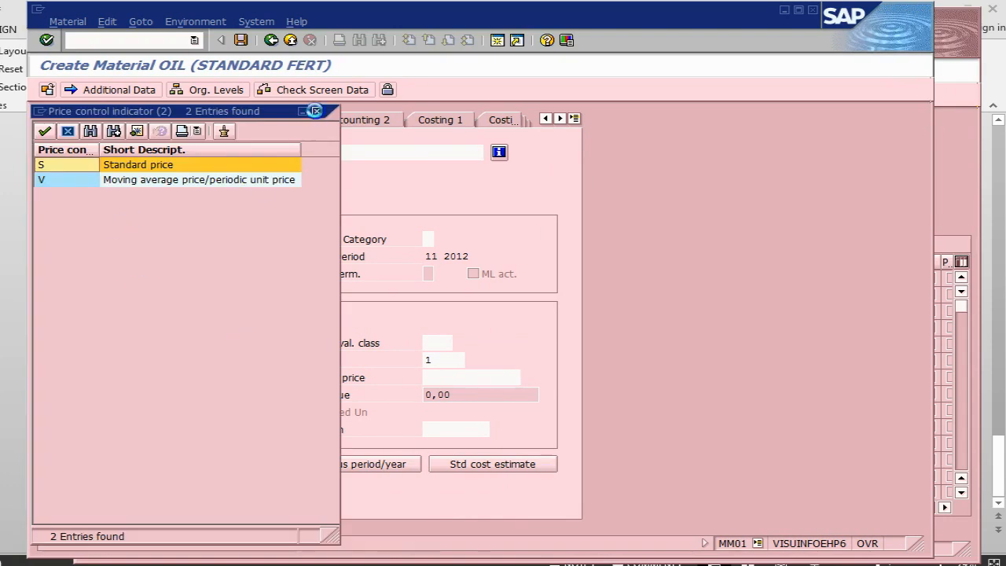
pyautogui.click(316, 111)
pyautogui.click(227, 376)
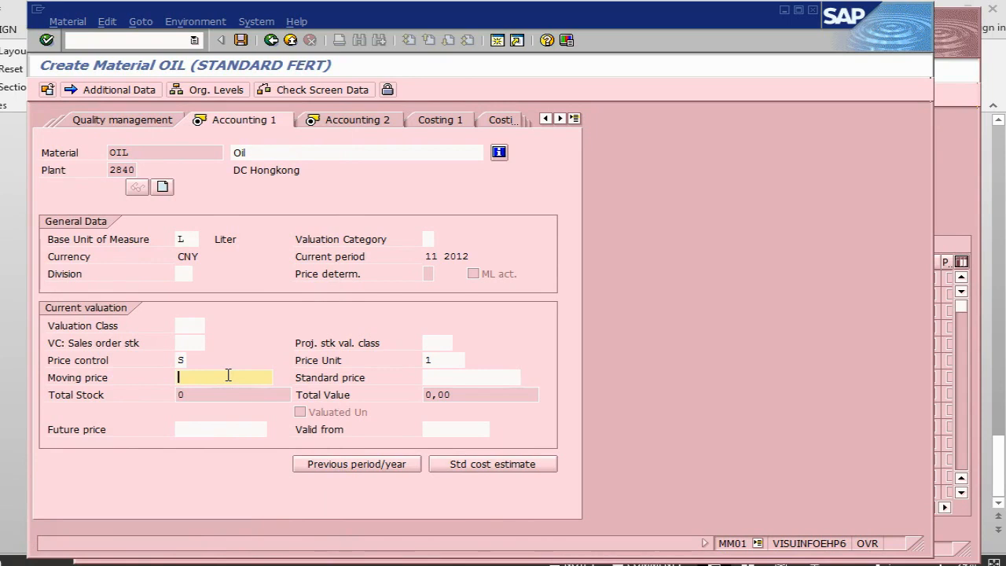
pyautogui.write('2')
pyautogui.press('Return')
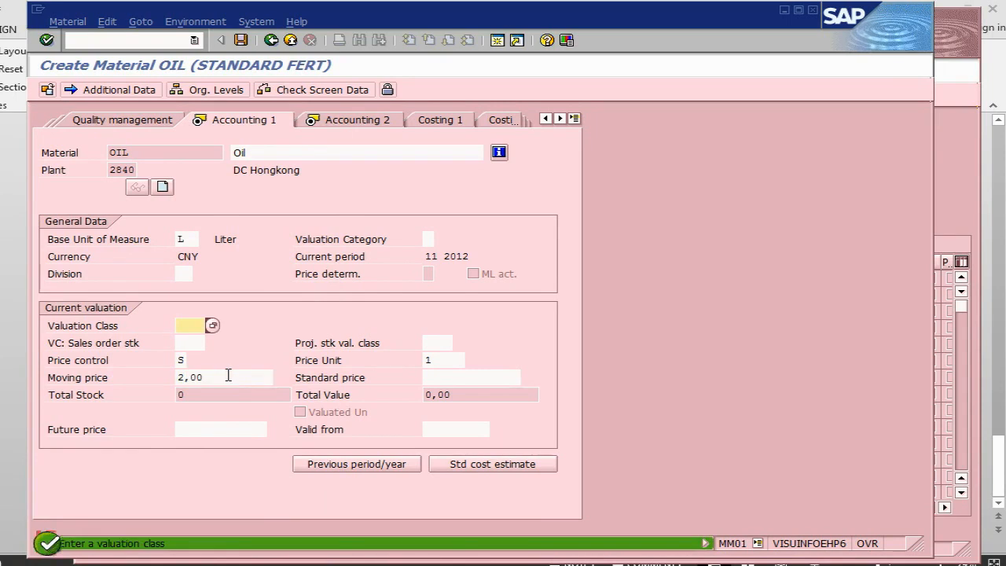
# Assign valuation class 7920 (Finished products) to the Oil material.
pyautogui.click(213, 325)
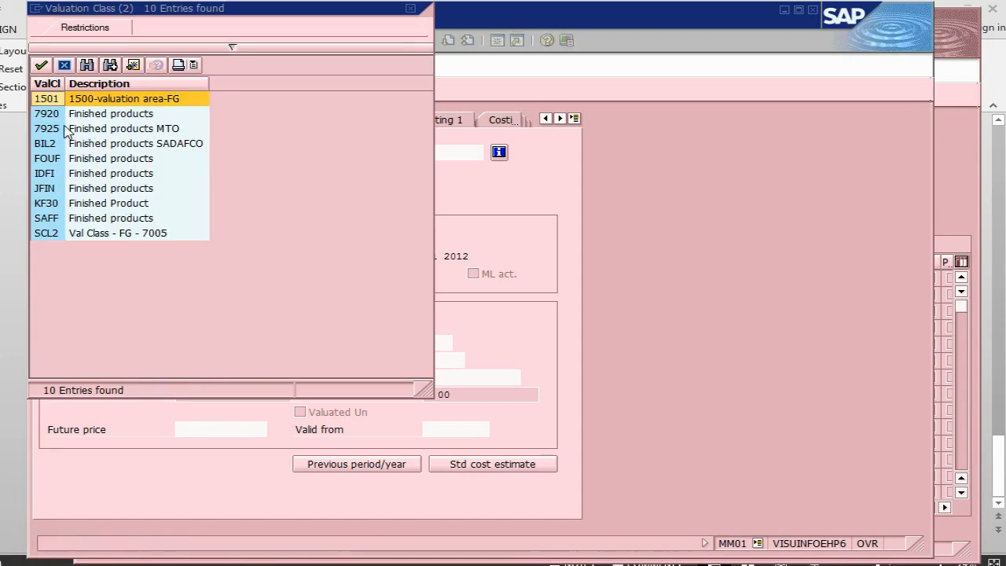
pyautogui.doubleClick(77, 115)
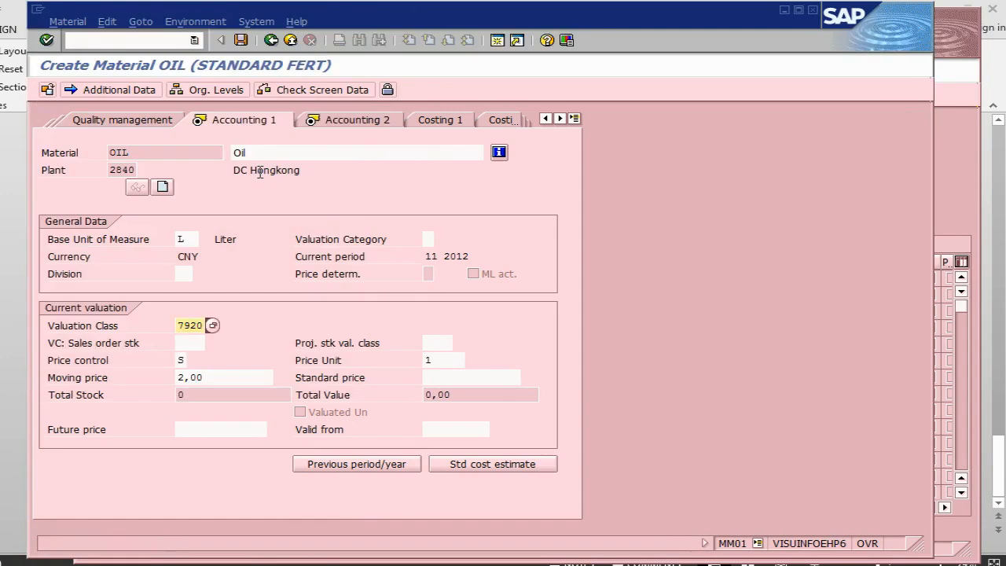
pyautogui.press('Return')
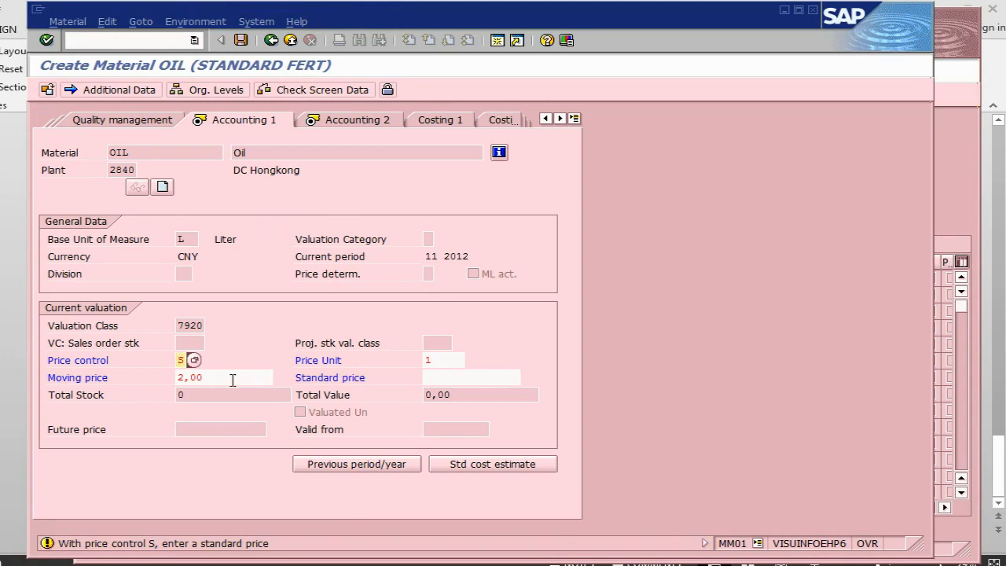
# Set the standard price to 2, clear the moving price and continue to the Accounting 2 view.
pyautogui.click(455, 378)
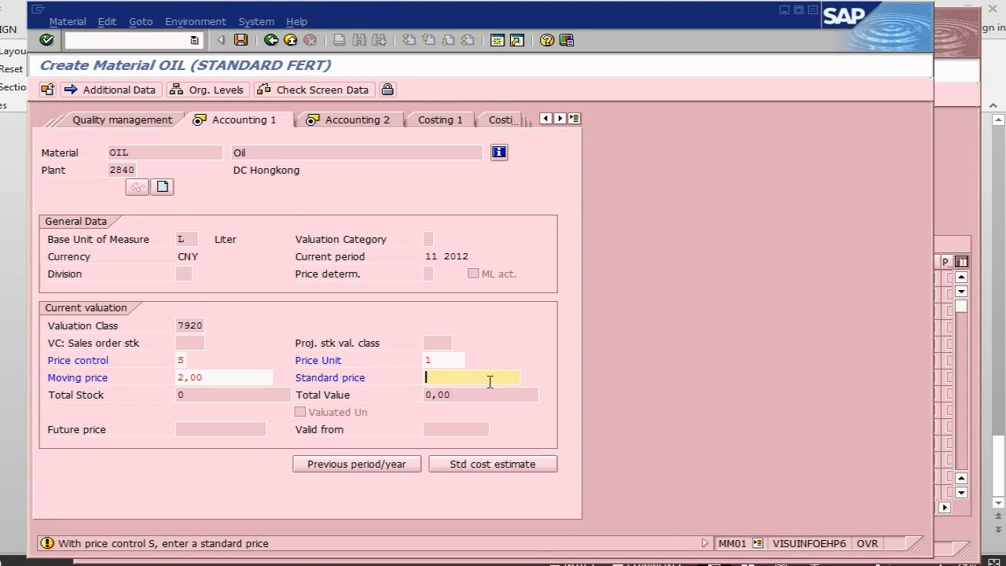
pyautogui.write('2')
pyautogui.click(223, 378)
pyautogui.press('BackSpace')
pyautogui.press('BackSpace')
pyautogui.press('BackSpace')
pyautogui.press('BackSpace')
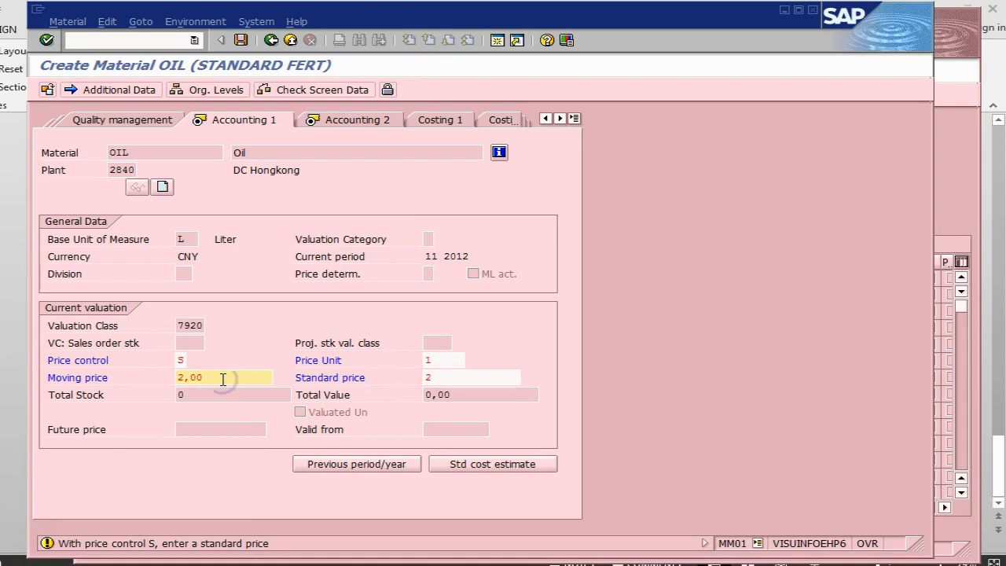
pyautogui.press('Return')
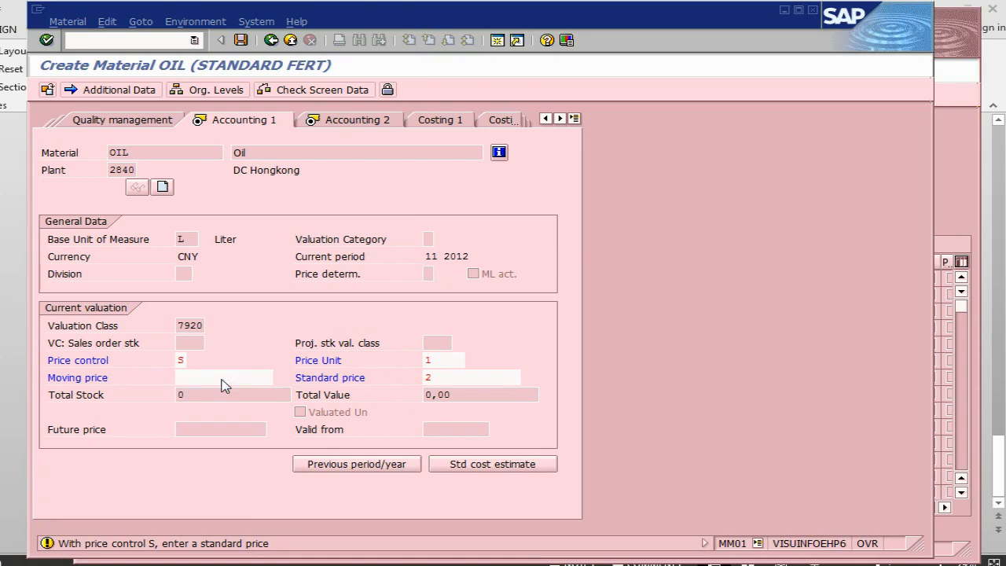
# Save the Oil material and switch back to the task list's component overview for operation 0020.
pyautogui.click(240, 40)
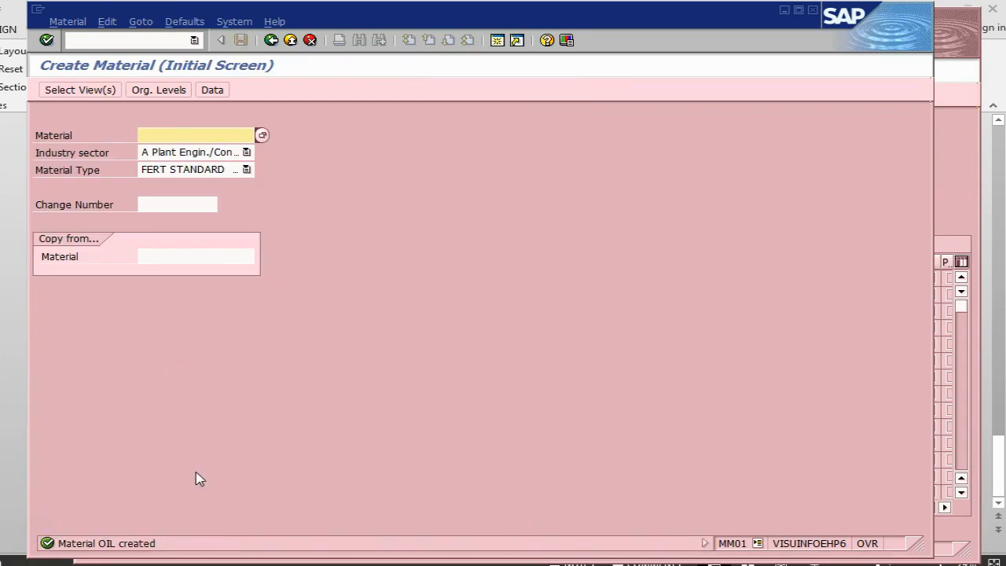
pyautogui.hotkey('alt', 'Tab')
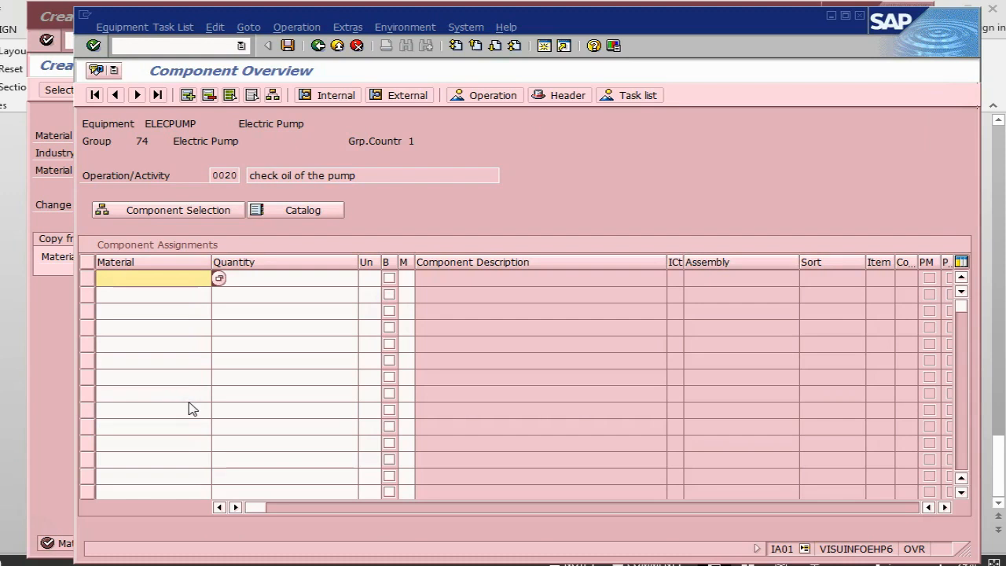
# Assign the oil material to operation 0020 as a component with a quantity of 2.
pyautogui.write('oil')
pyautogui.click(277, 284)
pyautogui.write('2')
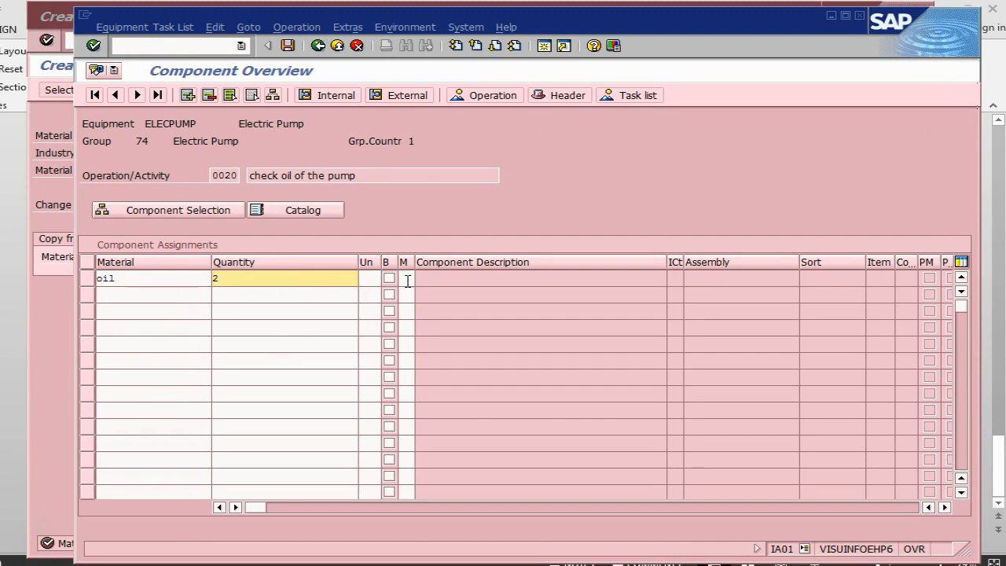
pyautogui.press('Return')
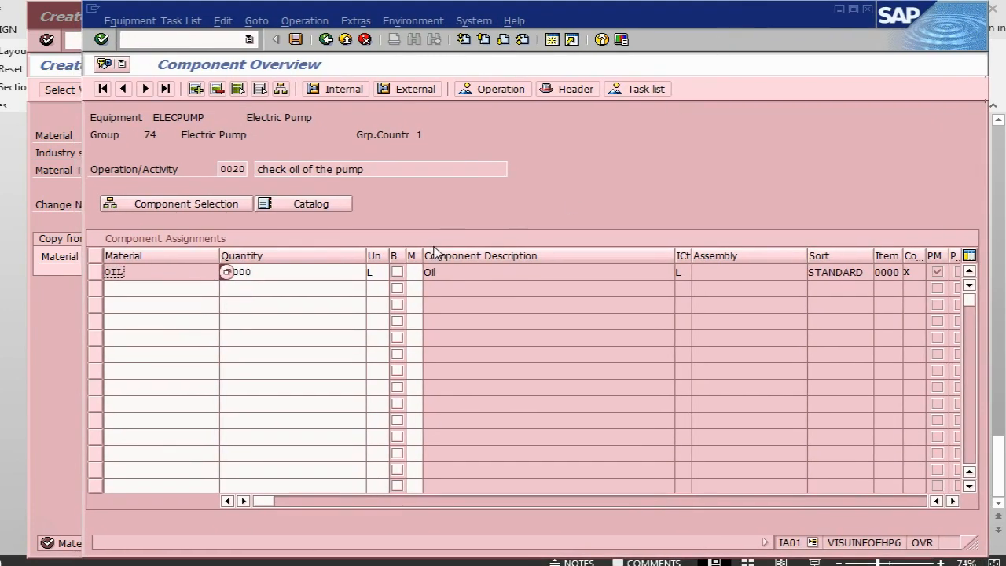
# Widen the backflush column, mark the oil component for backflush and return to the operation overview.
pyautogui.moveTo(404, 257); pyautogui.dragTo(418, 256)
pyautogui.click(402, 272)
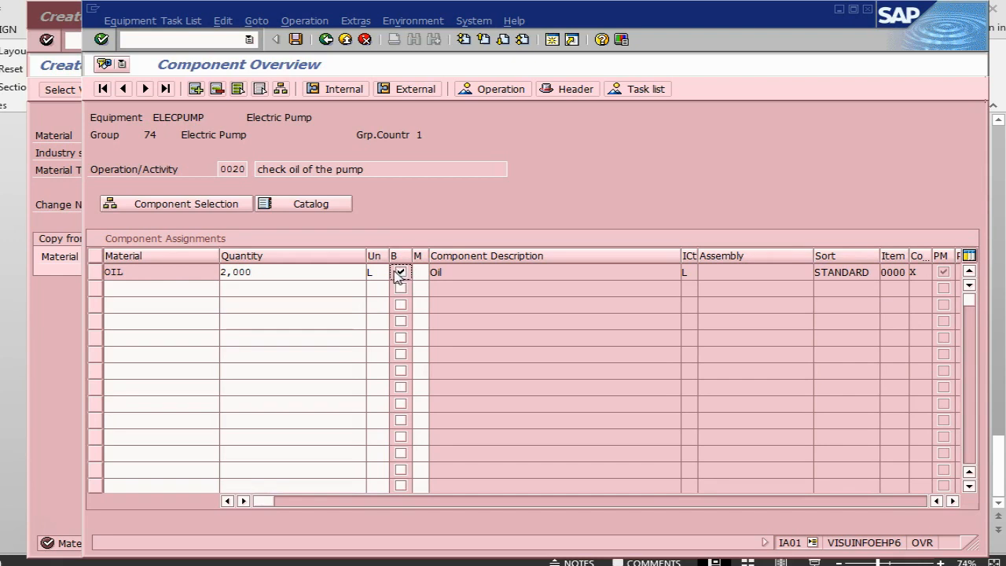
pyautogui.click(327, 41)
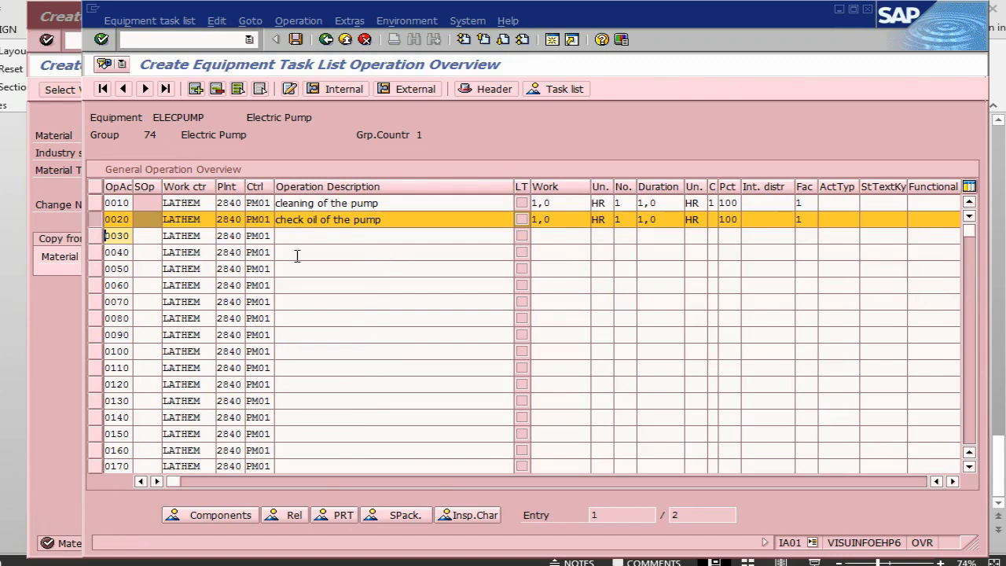
# Check the Create Task List slide in PowerPoint, switch back to SAP to save the ELECPUMP task list and open the save message's details.
pyautogui.hotkey('alt', 'Tab')
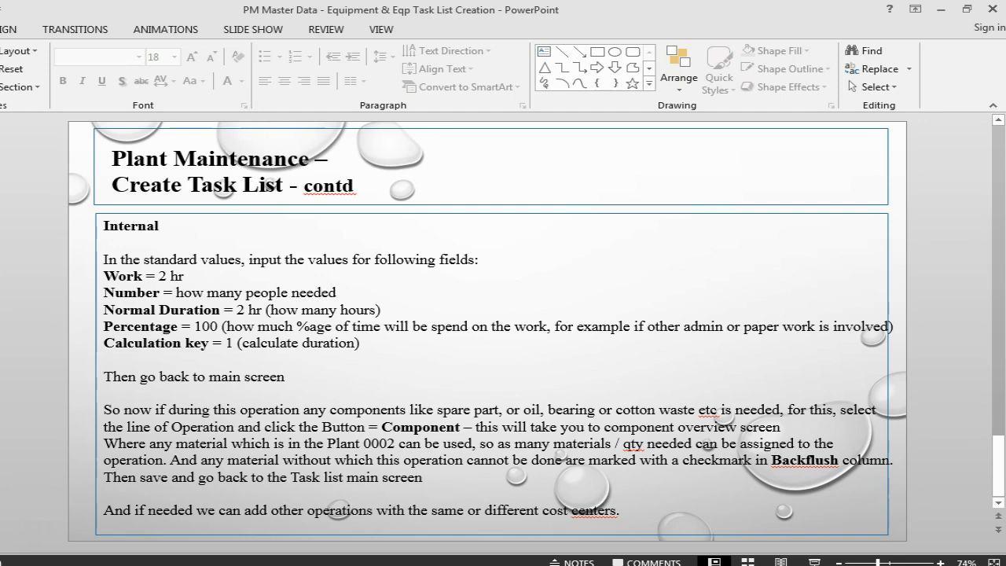
pyautogui.hotkey('alt', 'Tab')
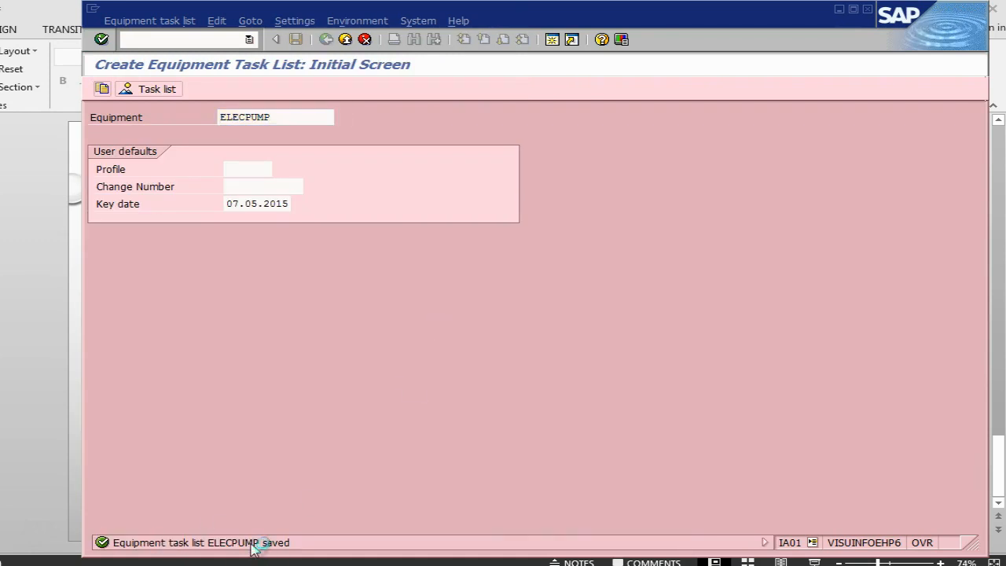
pyautogui.click(253, 542)
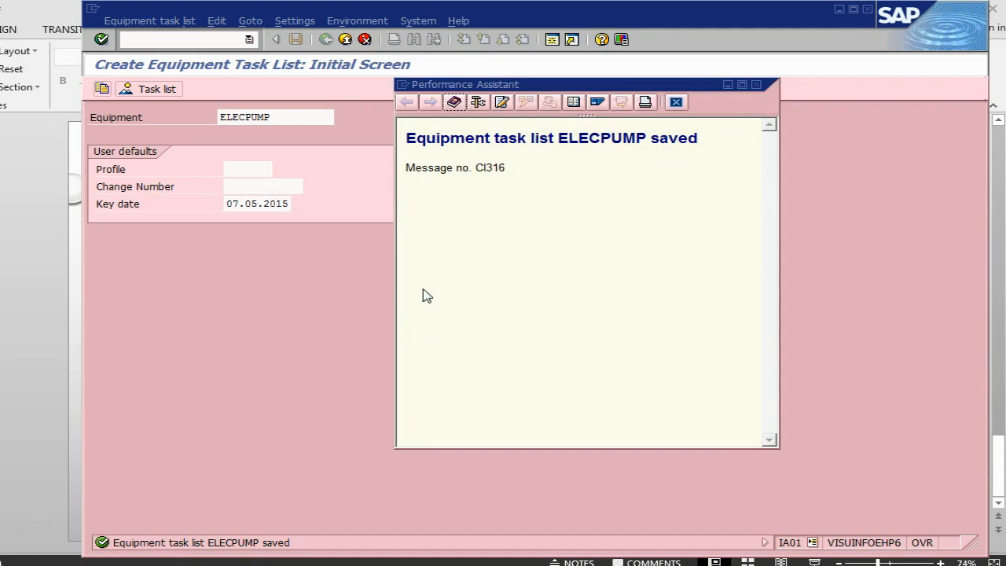